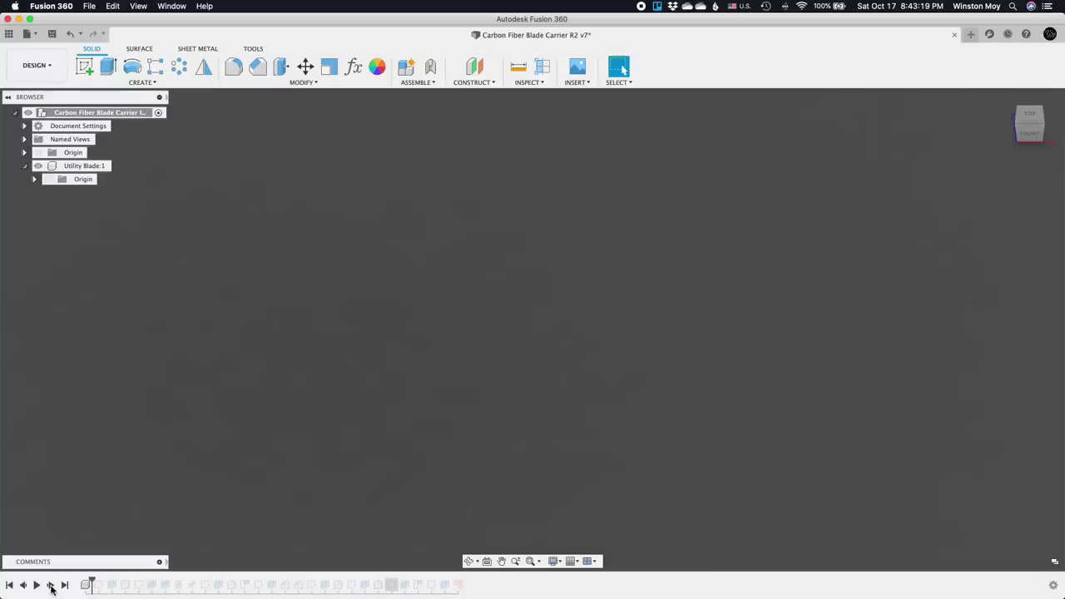
Advance the timeline to Sketch1 and edit the 62.00-wide notched blade profile
click(51, 586)
double_click(97, 585)
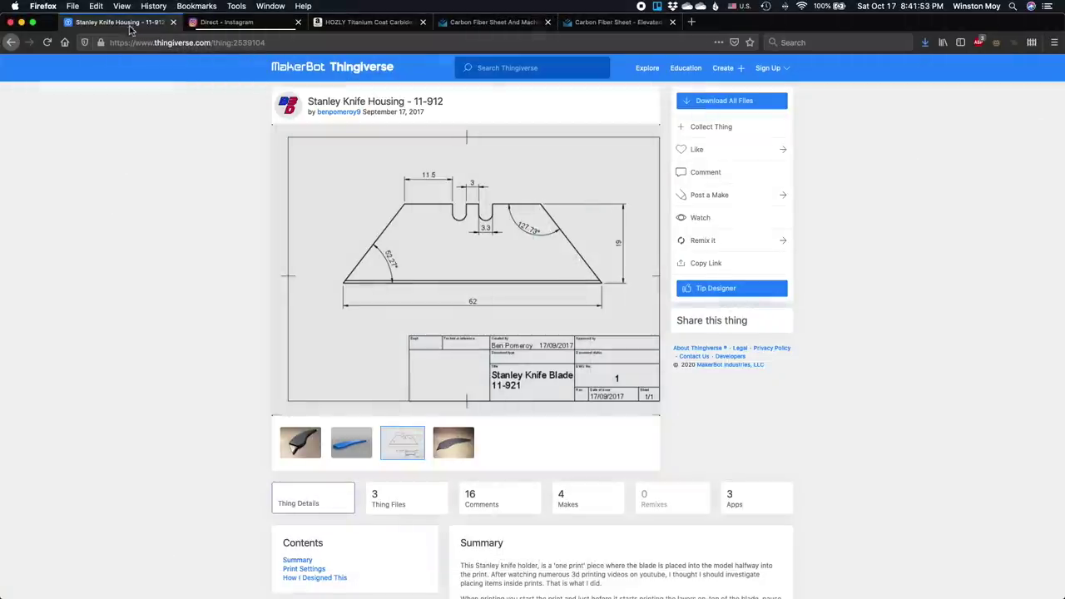
Enlarge the Stanley knife blade dimension drawing on the Thingiverse page
click(642, 149)
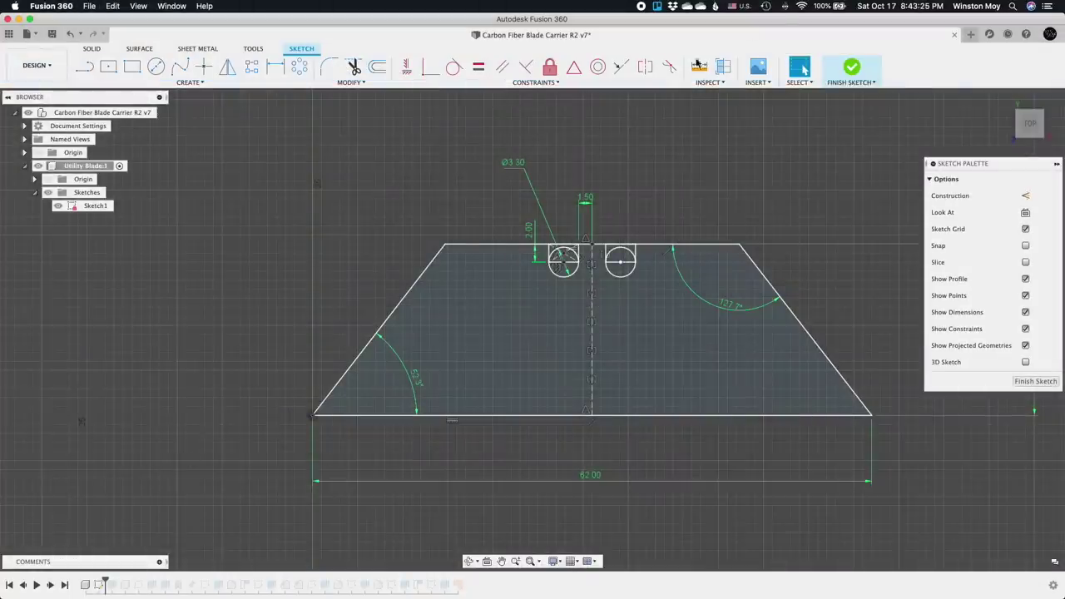
Extrude the blade profile, hide Sketch1, and advance to the Blade Holder outline sketch
click(50, 584)
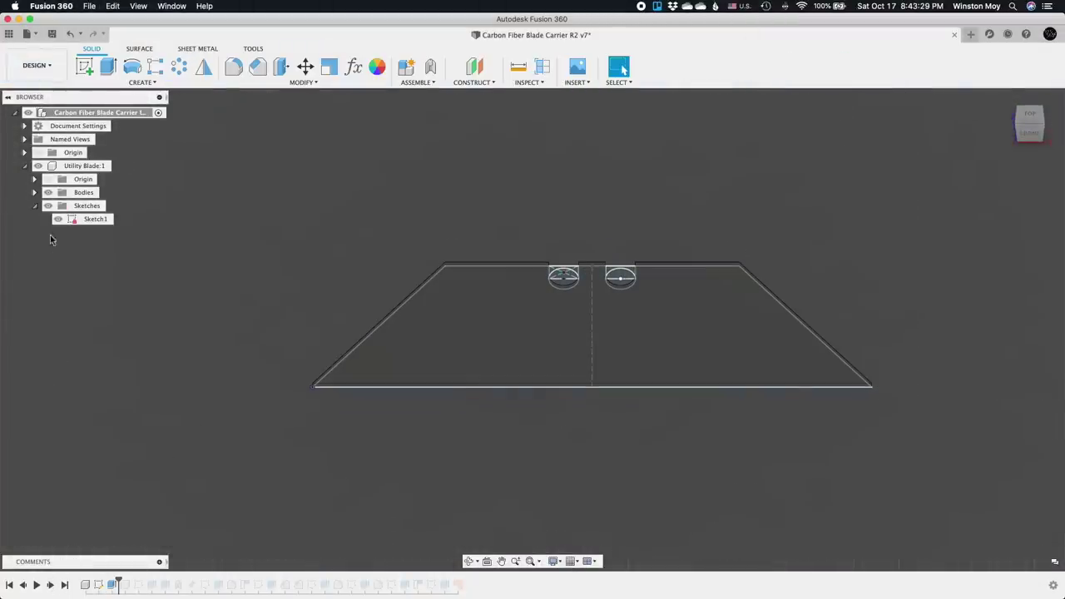
click(56, 220)
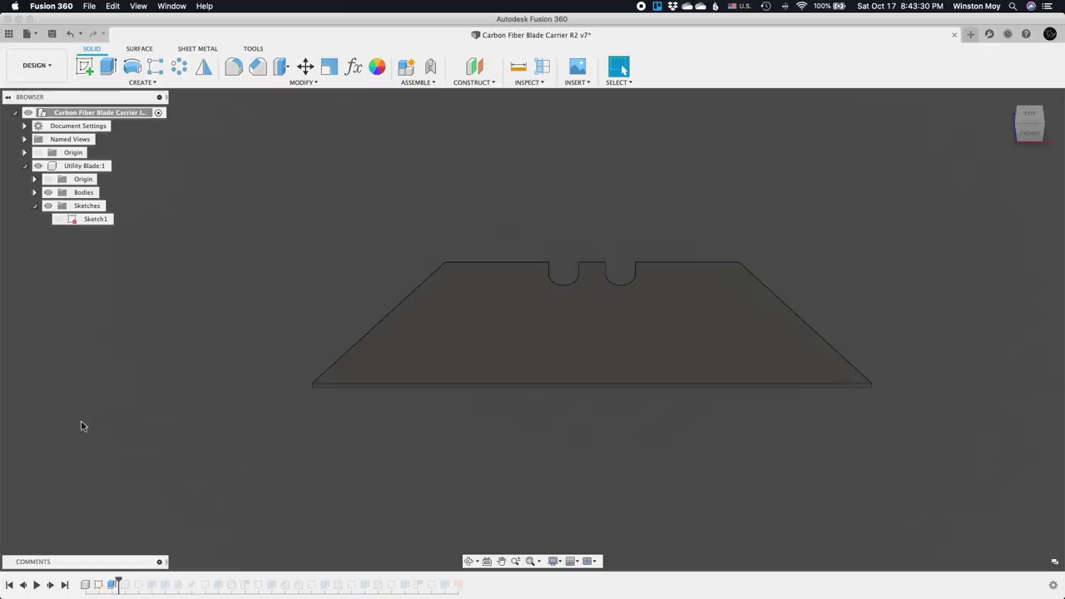
click(50, 585)
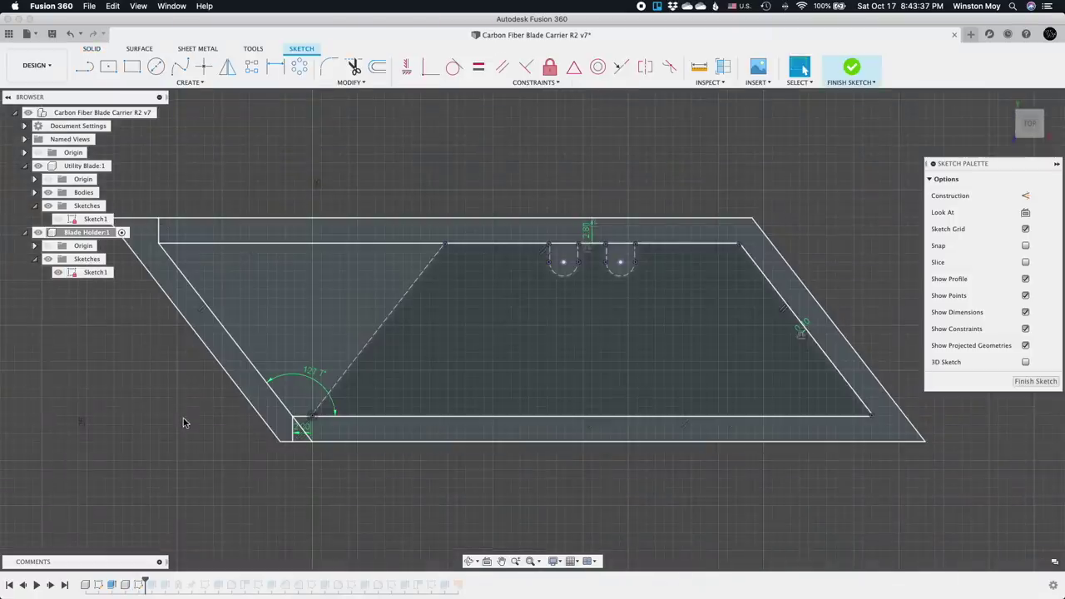
Finish the holder sketch and advance to create the Blade Holder body, toggling the blade's visibility
click(832, 63)
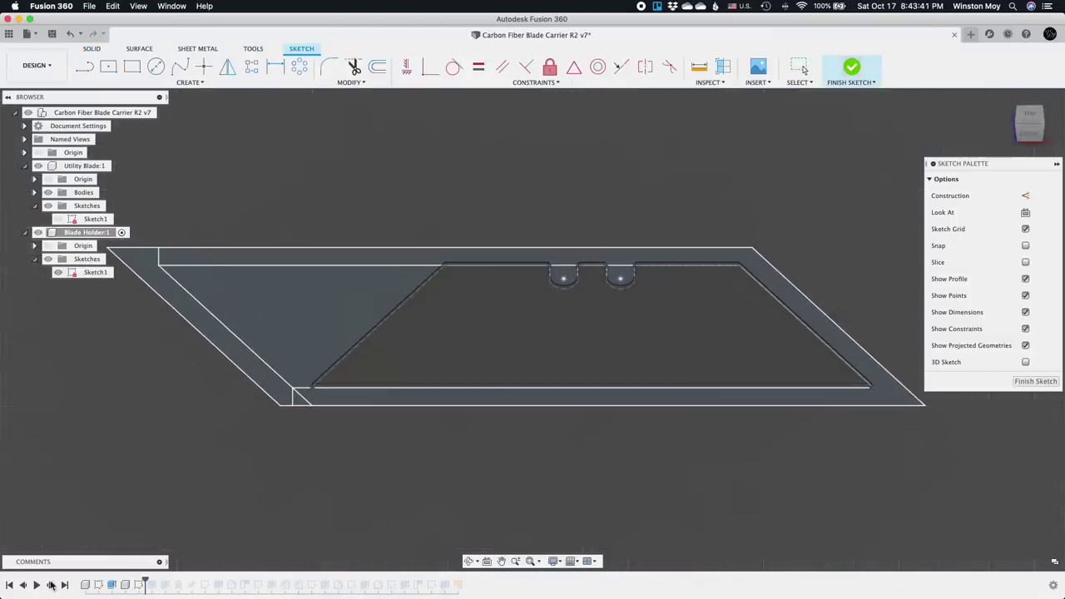
click(51, 585)
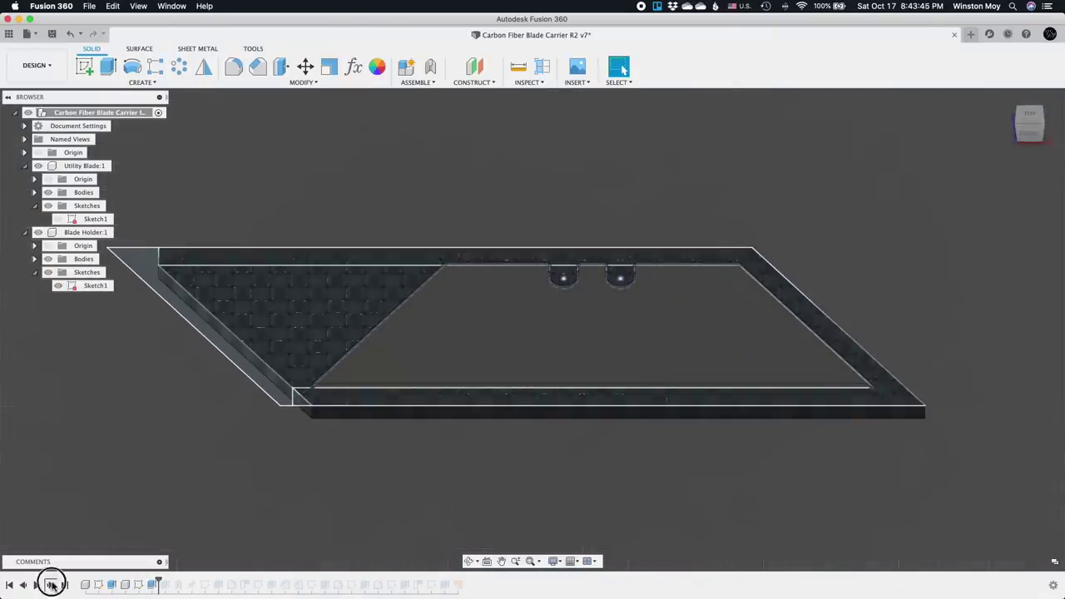
click(51, 585)
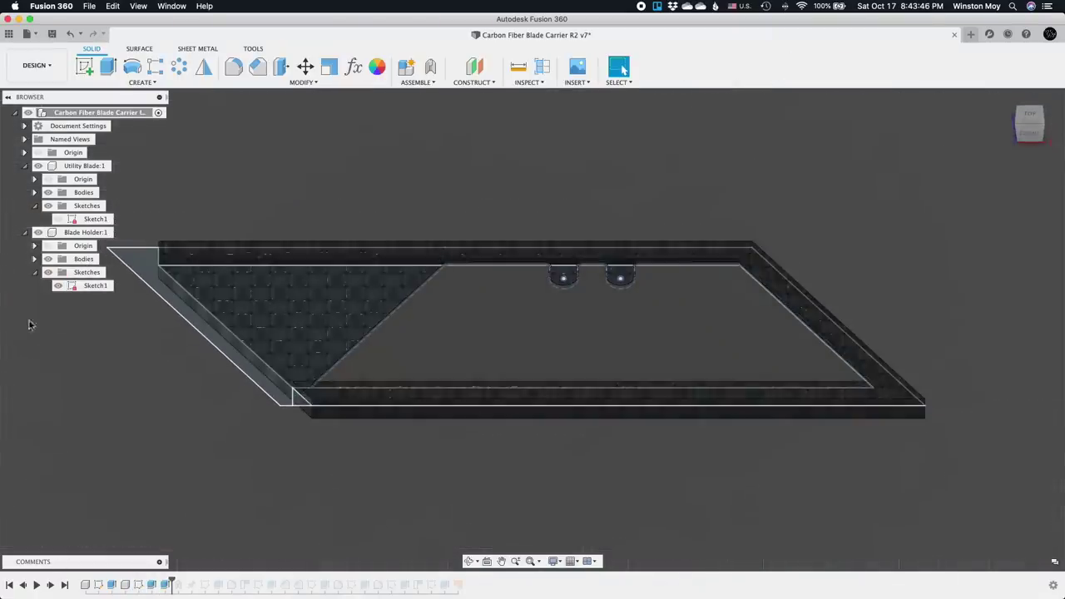
click(38, 166)
click(37, 165)
Advance through the blade joint and the plate's rounded corner, then hide the blade
click(51, 585)
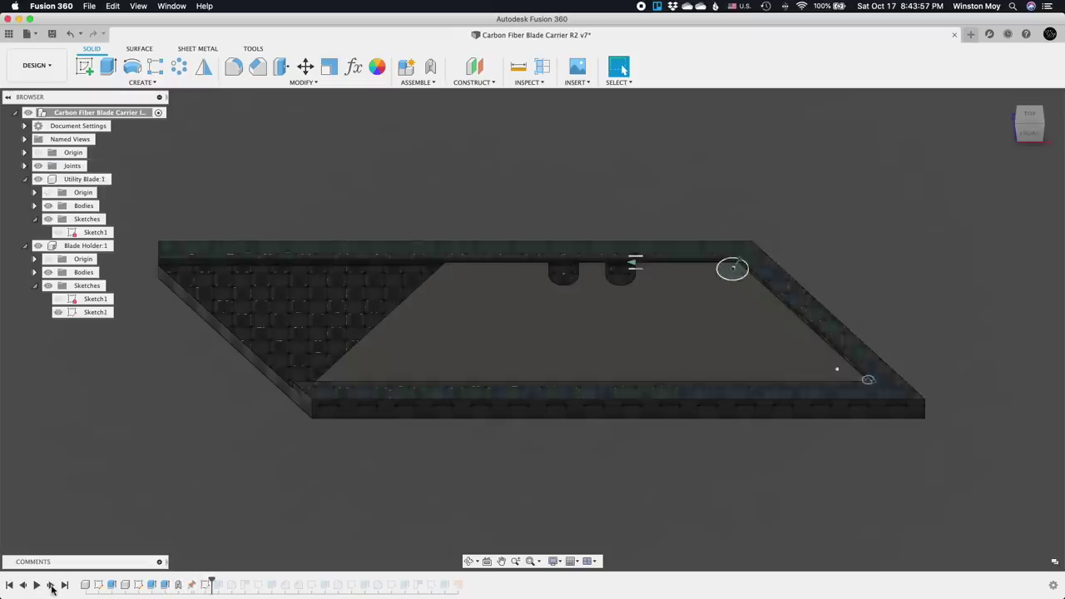
click(51, 585)
click(50, 586)
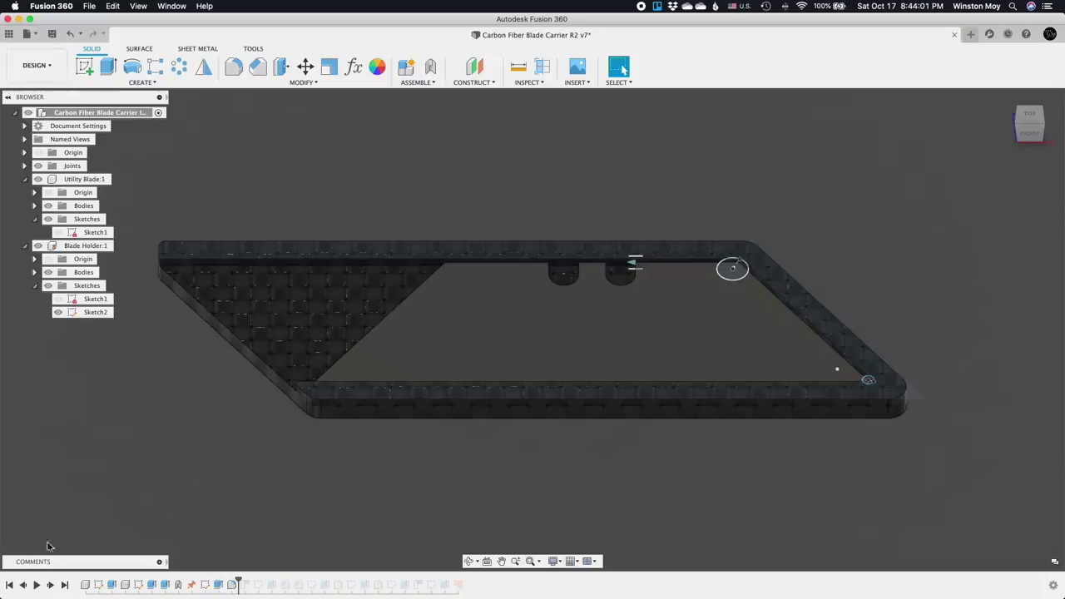
click(37, 179)
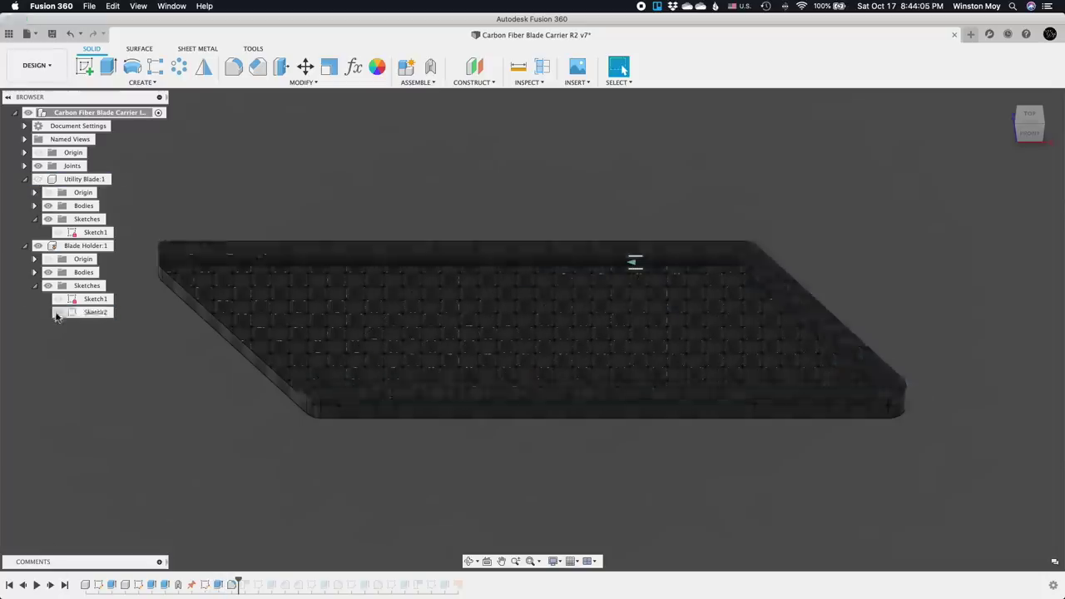
Advance through the 30.00 dimension sketch and the notch cut, comparing the plate before and after
click(50, 586)
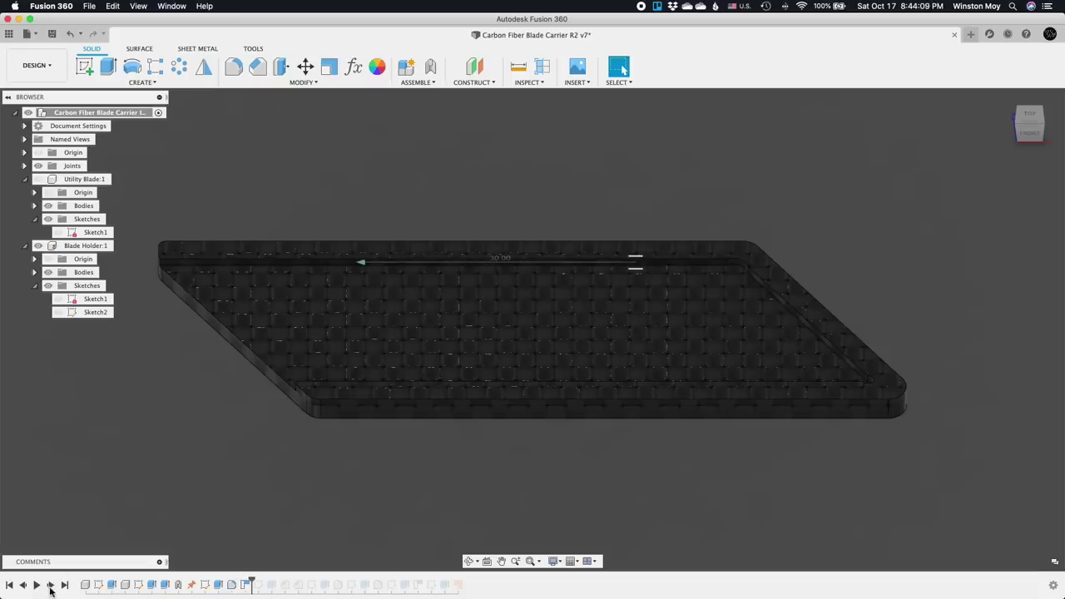
click(51, 586)
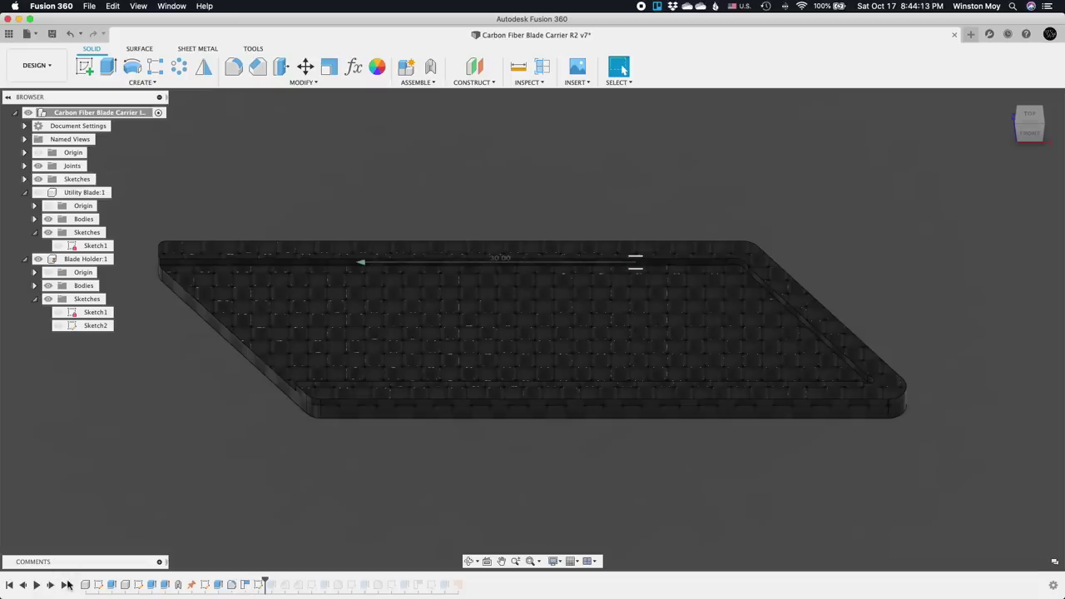
click(66, 586)
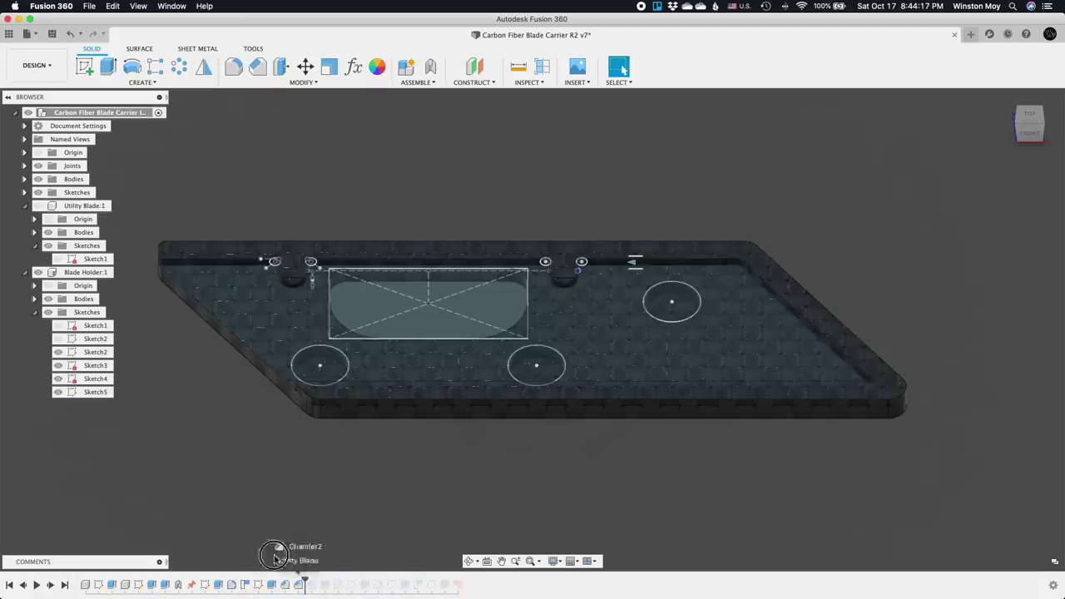
click(23, 586)
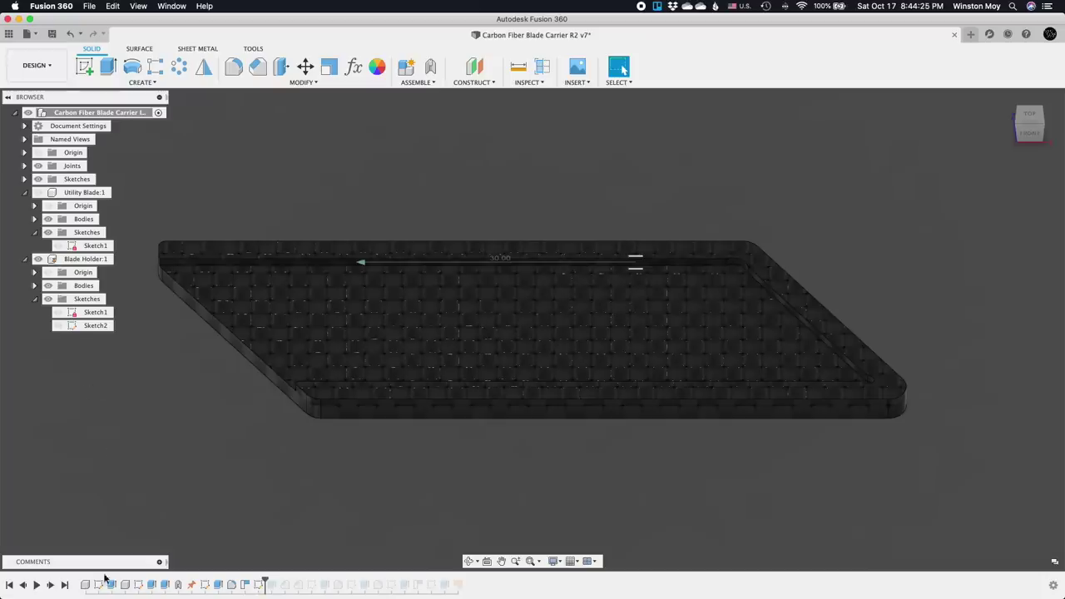
click(50, 586)
click(50, 586)
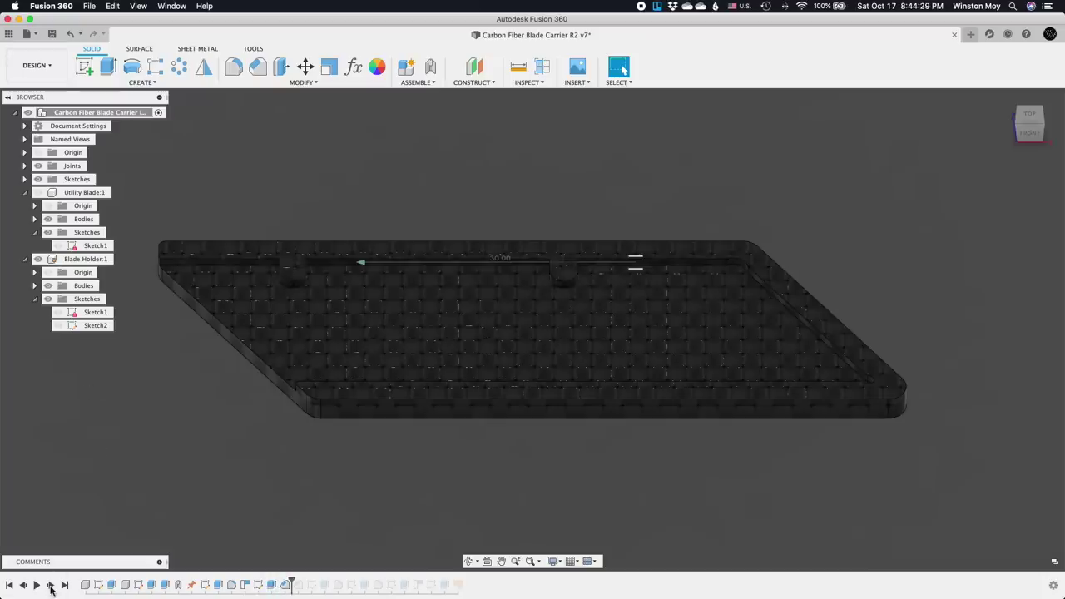
click(50, 587)
click(50, 586)
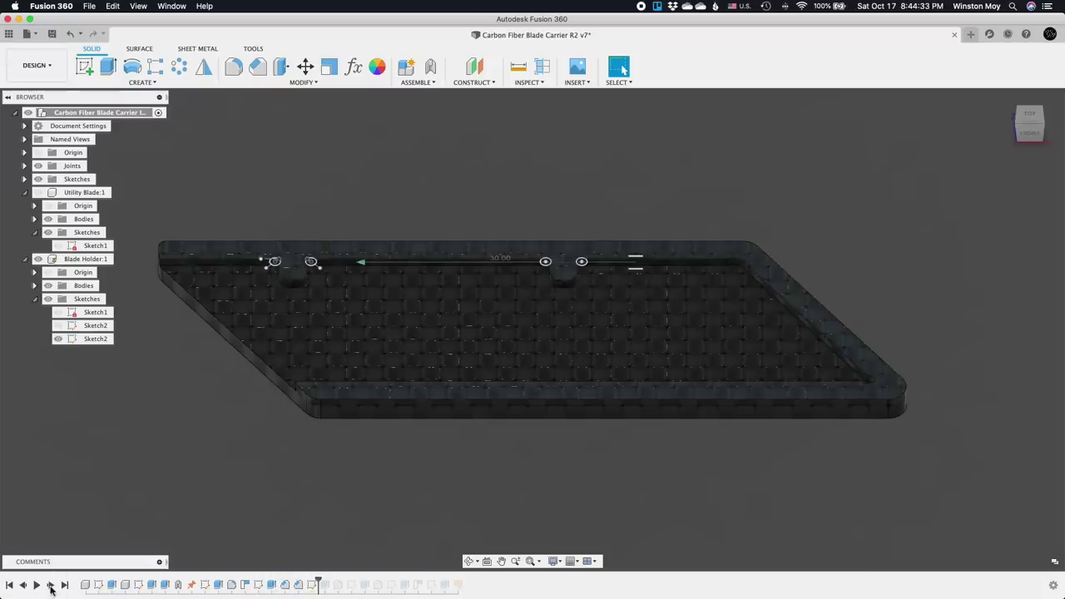
click(50, 586)
Inspect the notch from oblique and top-down angles, then return to the home view
scroll(574, 258, up, 5)
shift+middle_drag(804, 330, 614, 351)
scroll(614, 351, up, 3)
shift+middle_drag(554, 337, 538, 369)
click(622, 70)
click(1006, 94)
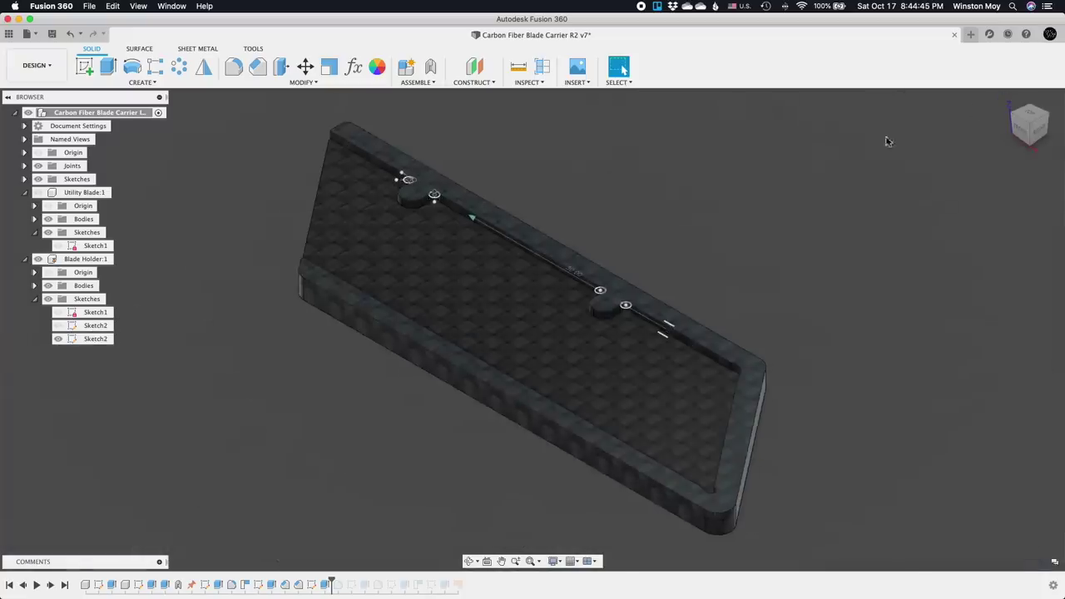
Hide Sketch2, then advance through the rectangular pocket cut and its rounded corners
click(58, 338)
click(50, 585)
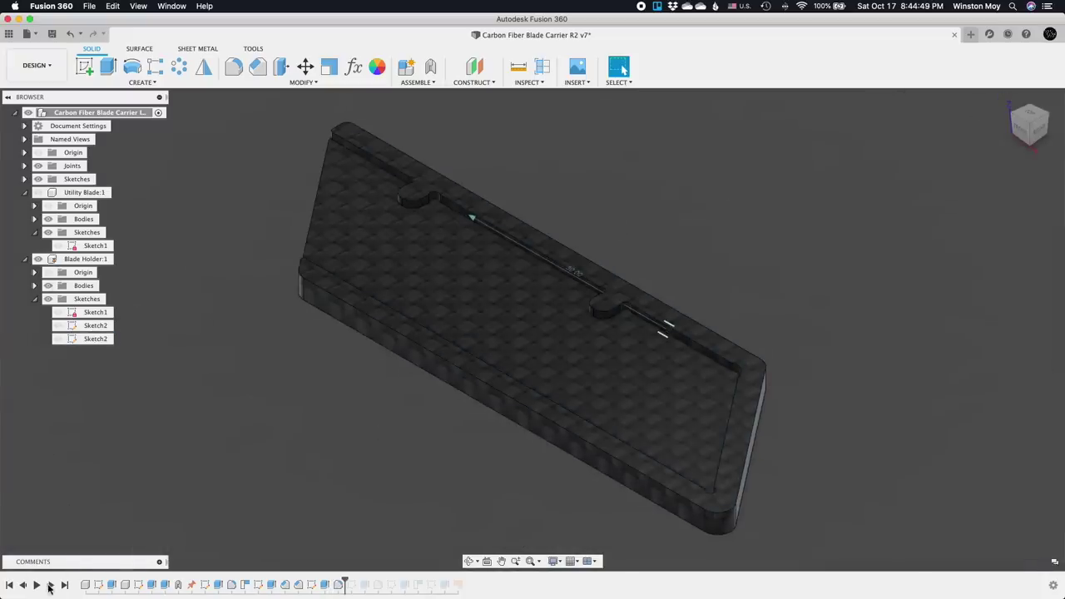
click(50, 585)
click(50, 585)
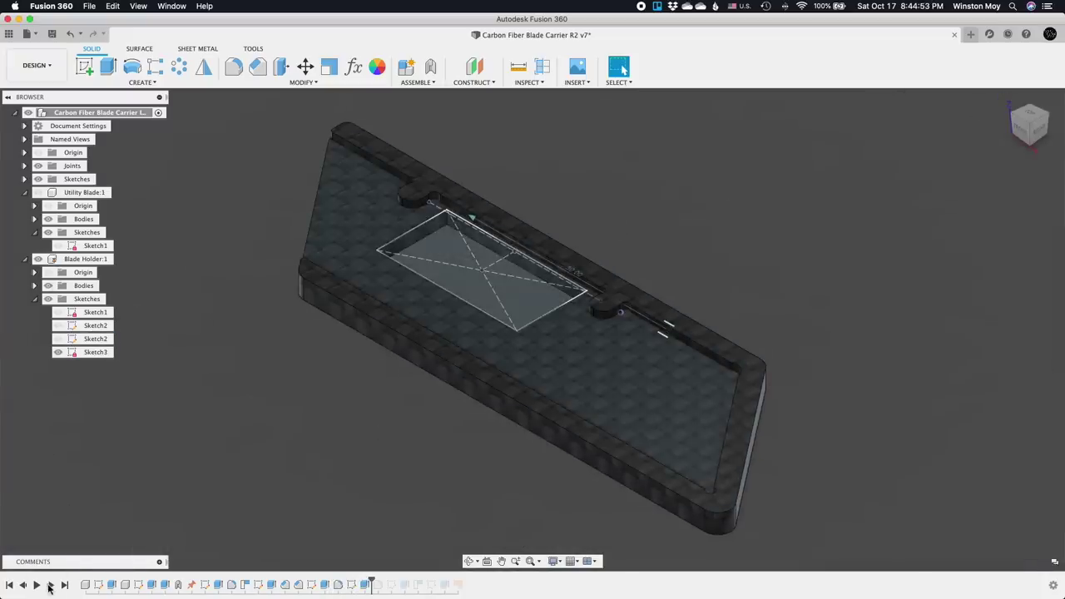
click(58, 352)
click(50, 584)
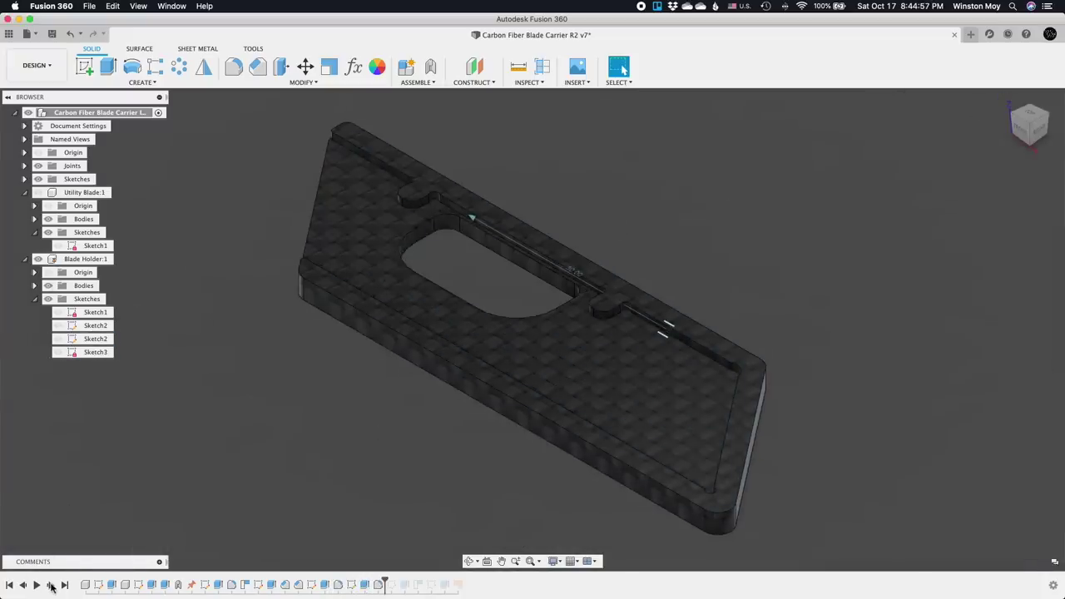
Advance through the three-hole cut and Sketch5 point to the end of history, hiding both sketches
click(50, 585)
click(50, 585)
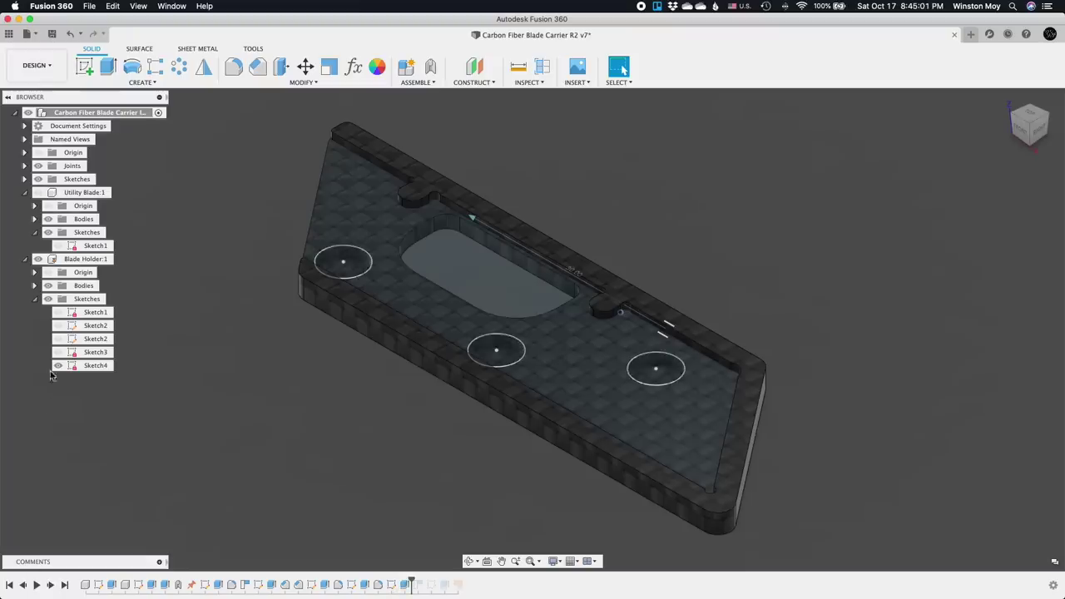
click(58, 366)
click(50, 584)
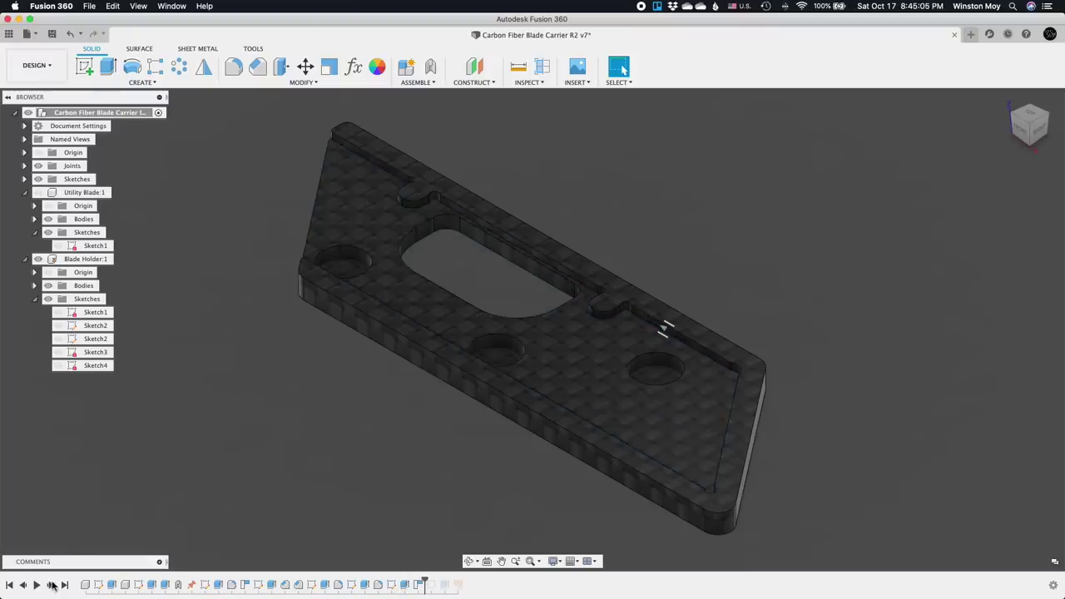
click(49, 585)
click(50, 585)
click(51, 585)
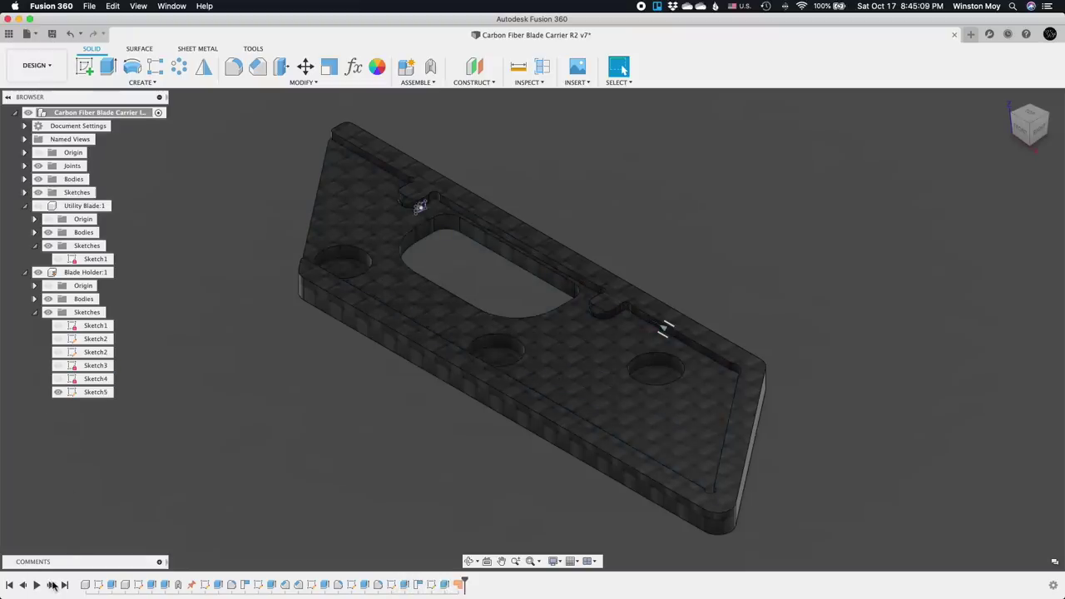
click(58, 392)
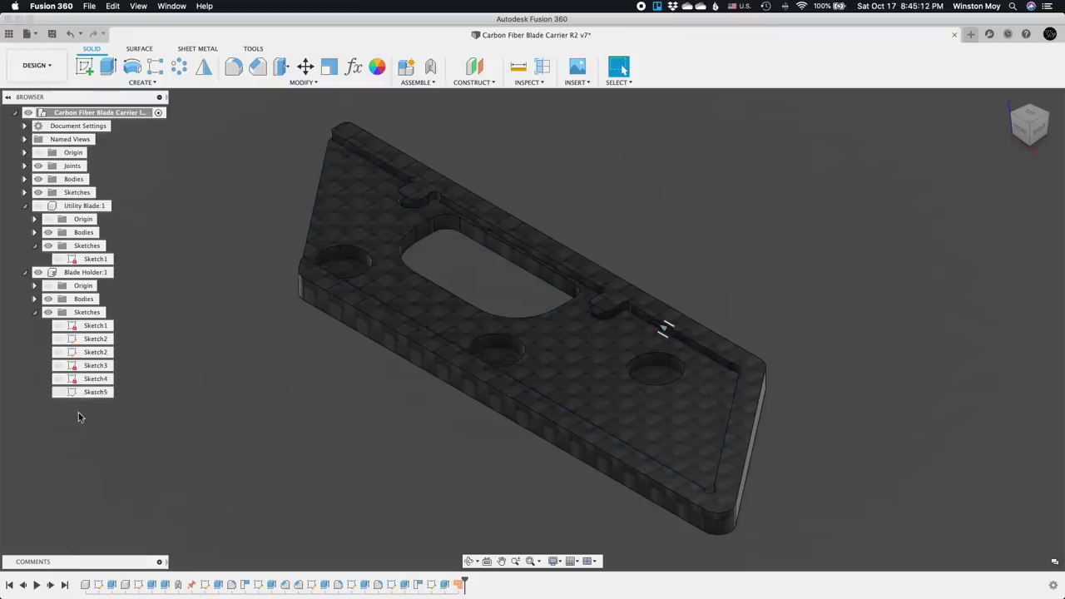
Show the utility blade in the holder and view the assembly from the top-front
click(37, 205)
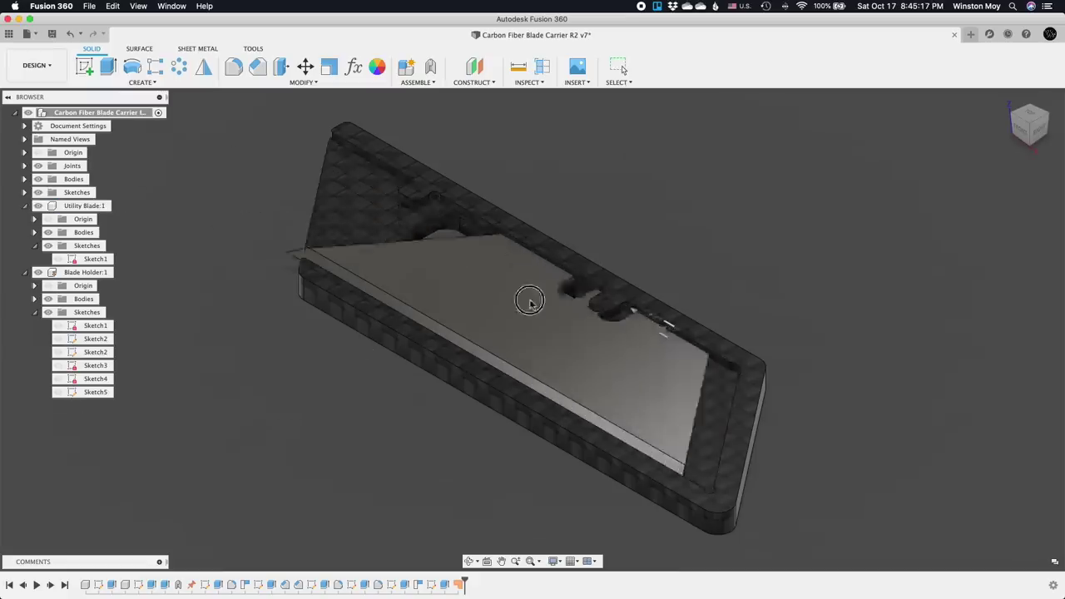
drag(610, 385, 515, 416)
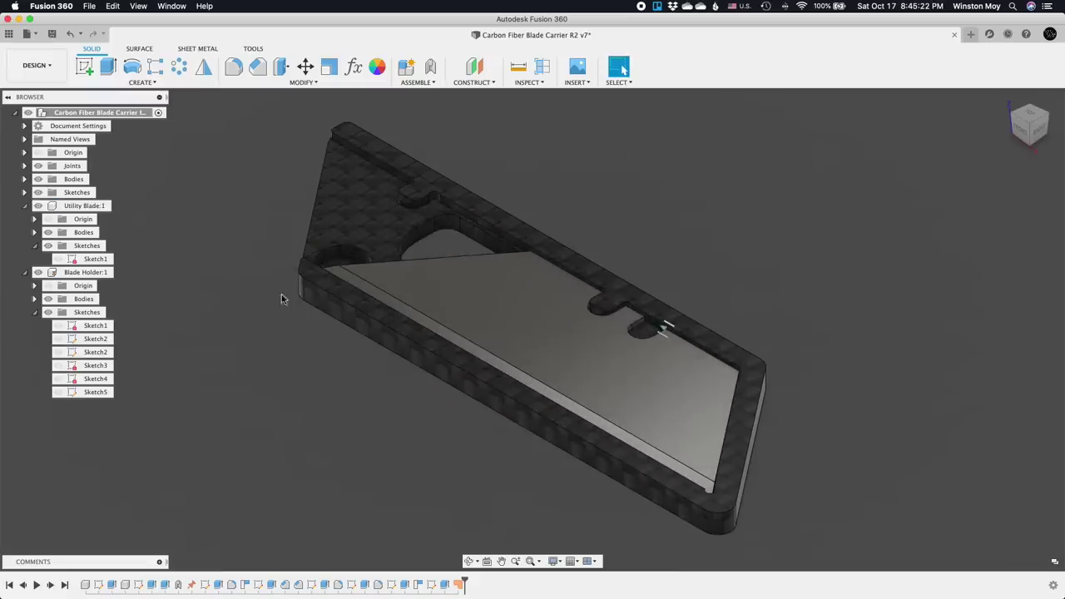
click(1029, 120)
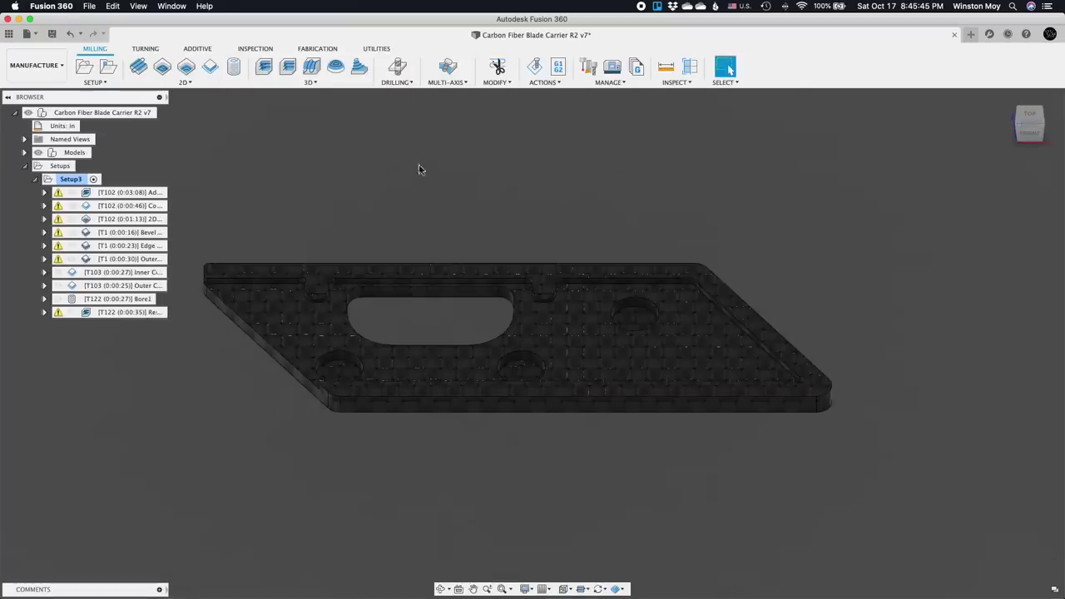
Preview the Adaptive2 roughing toolpath with stock, then edit the Contour Clearance operation
click(124, 192)
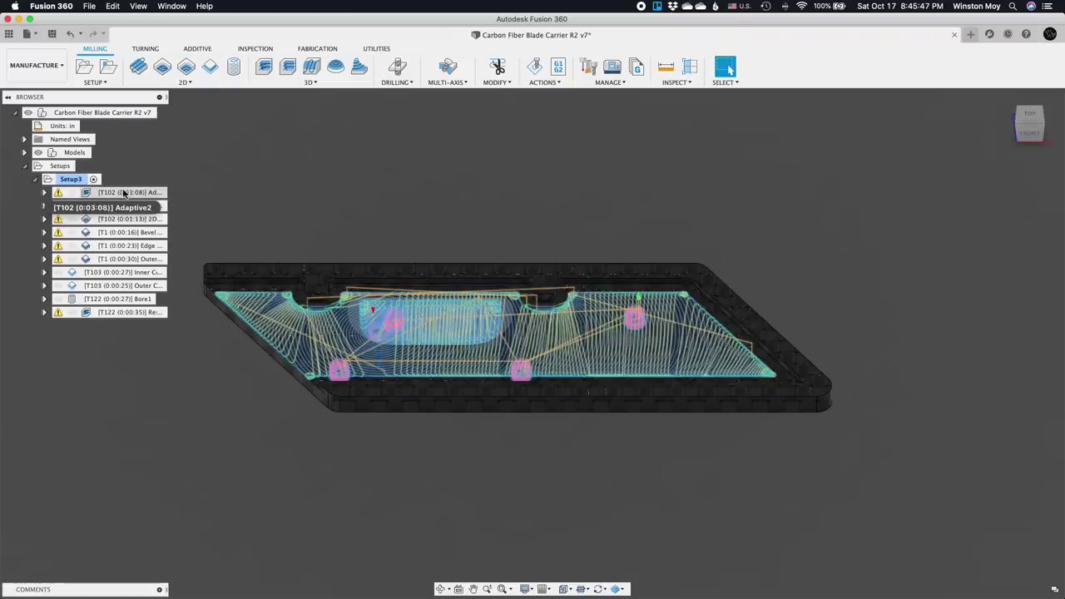
click(124, 192)
click(124, 192)
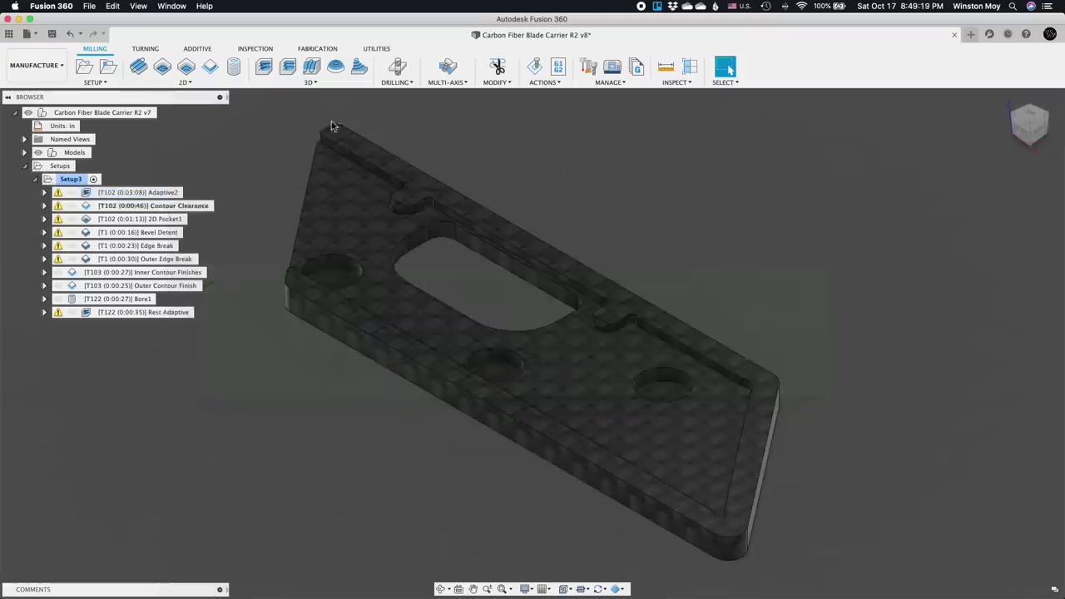
click(194, 206)
double_click(194, 205)
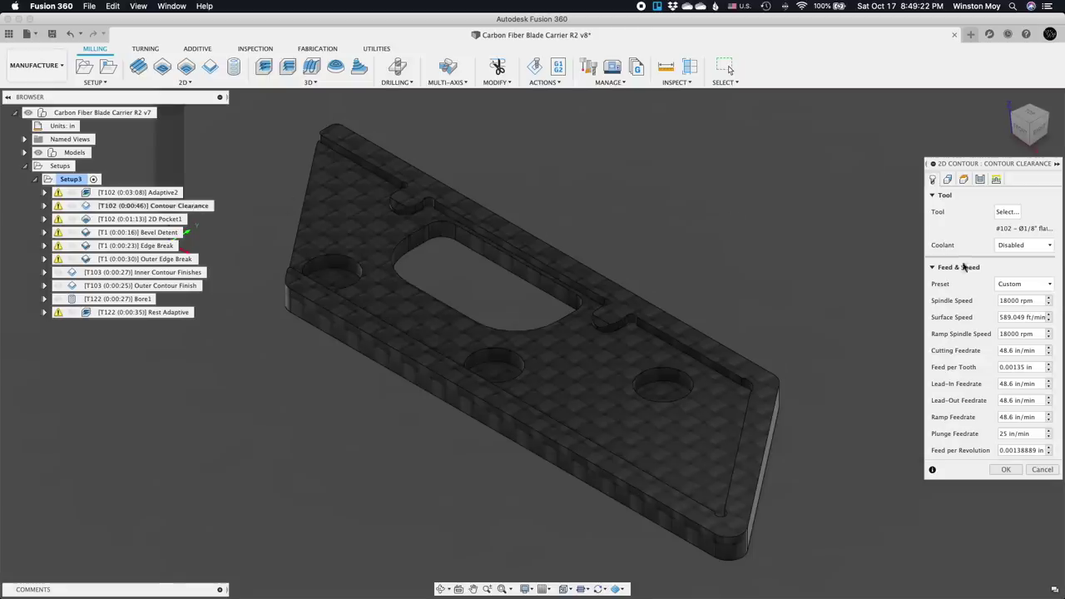
click(1001, 302)
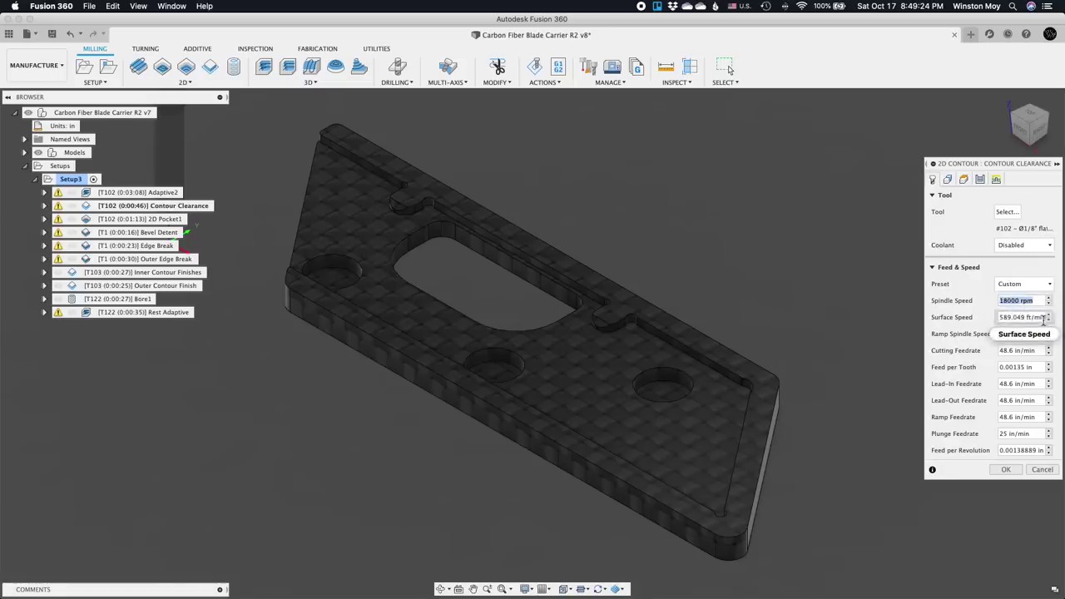
click(998, 317)
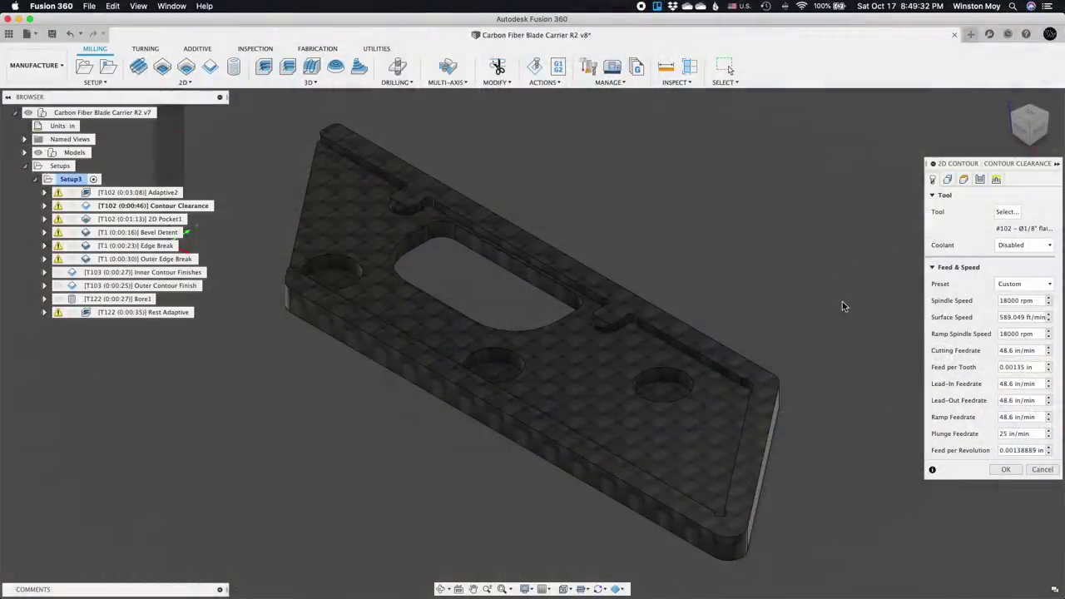
click(1029, 367)
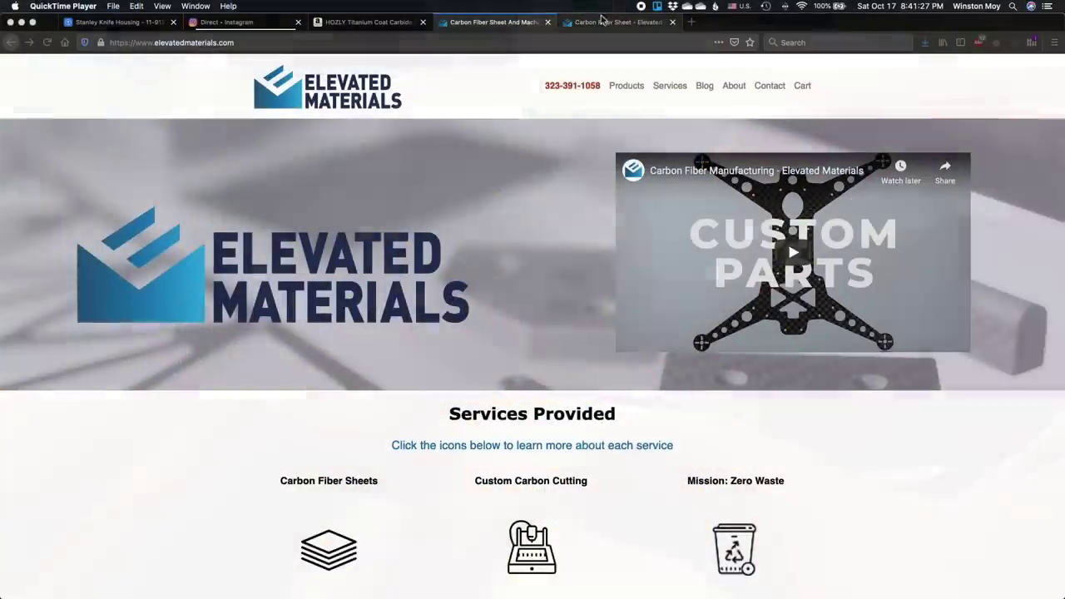
Show the Elevated Materials Carbon Fiber Sheet page and autoscroll down its description
click(604, 23)
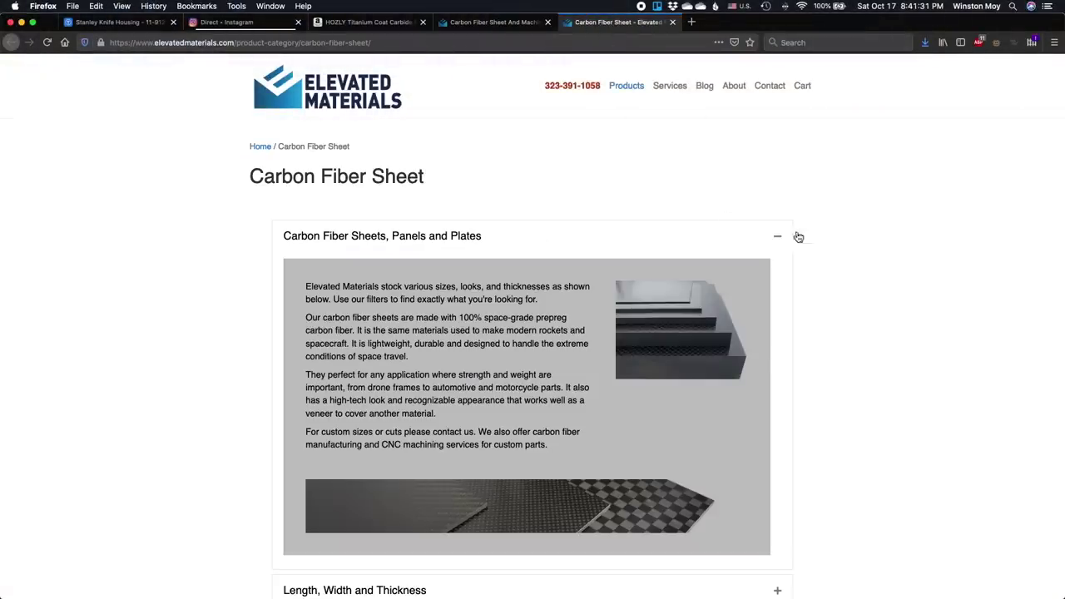
middle_click(827, 230)
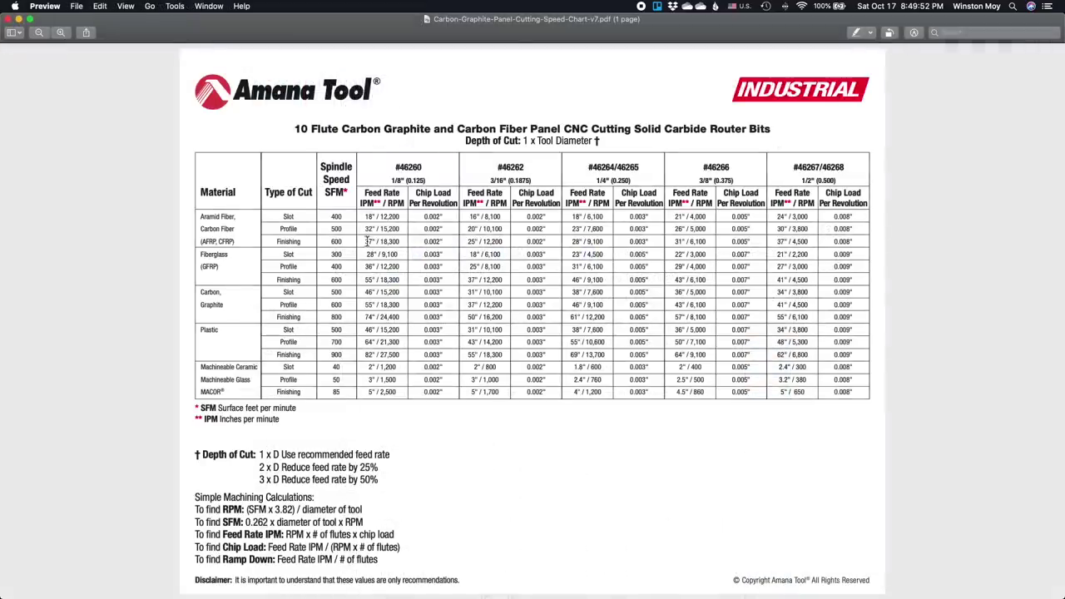
Zoom the Amana chart and highlight the 0.002" chip load in the carbon fiber Finishing row
ctrl+scroll(375, 232, up, 3)
ctrl+scroll(369, 236, down, 2)
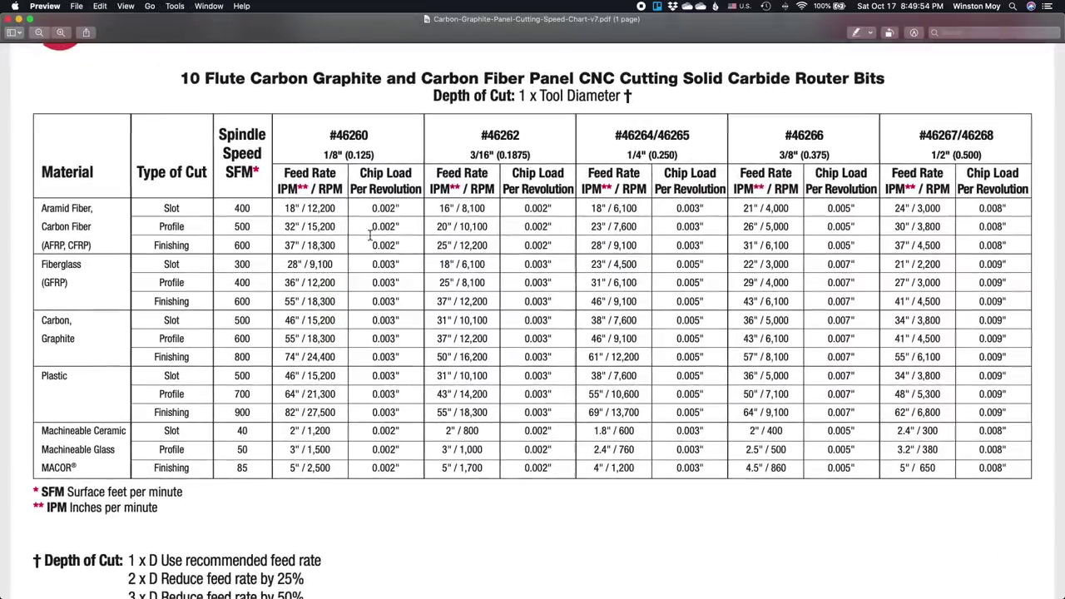
drag(414, 245, 367, 245)
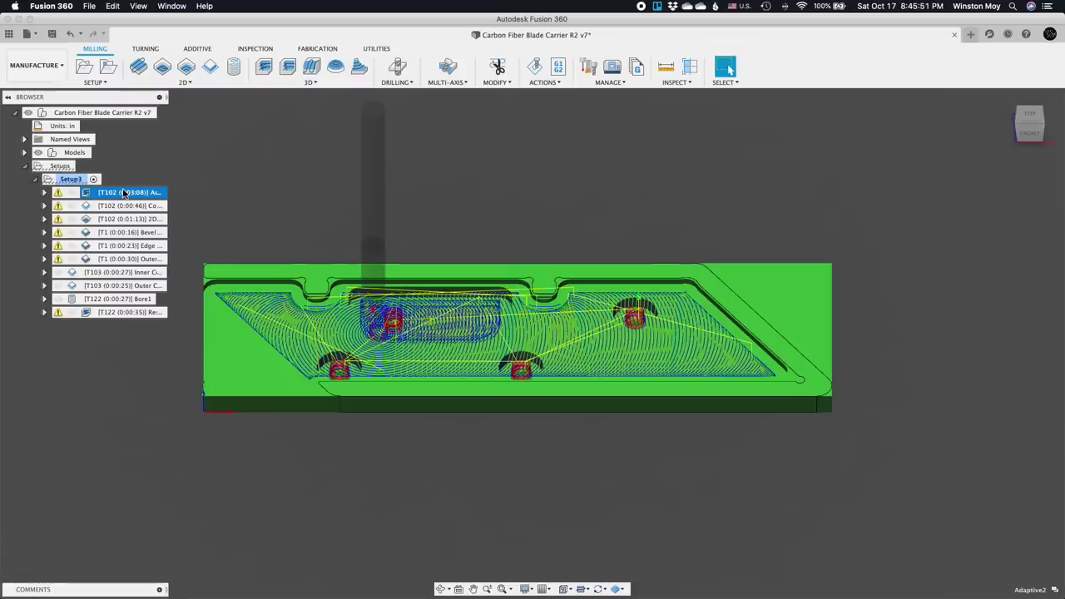
Clear Adaptive2 and preview the Contour Clearance toolpath over the stock, then clear it
click(182, 162)
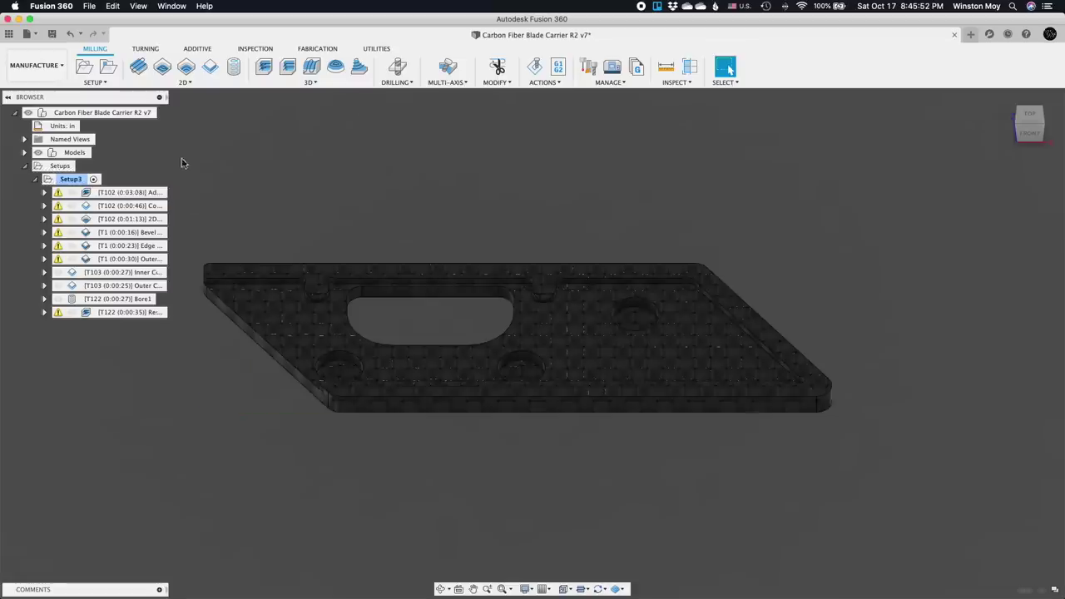
click(146, 204)
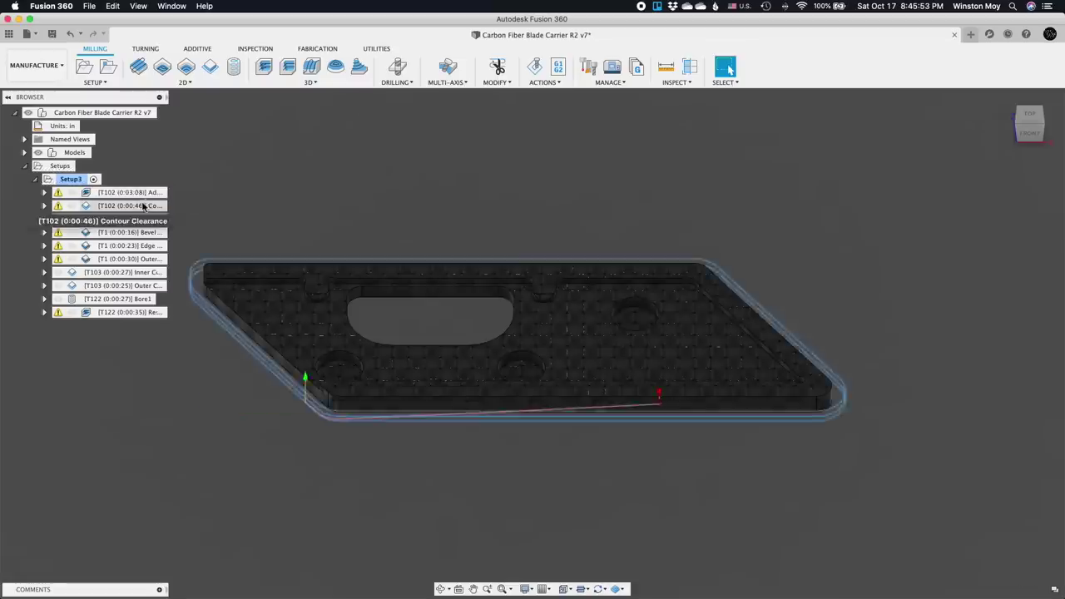
click(143, 206)
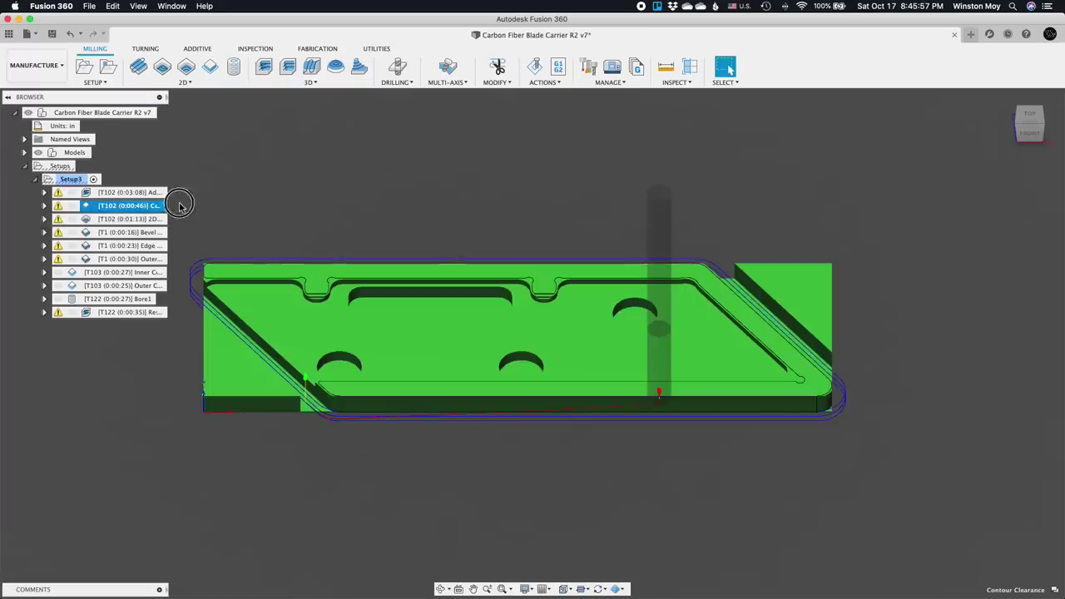
click(174, 205)
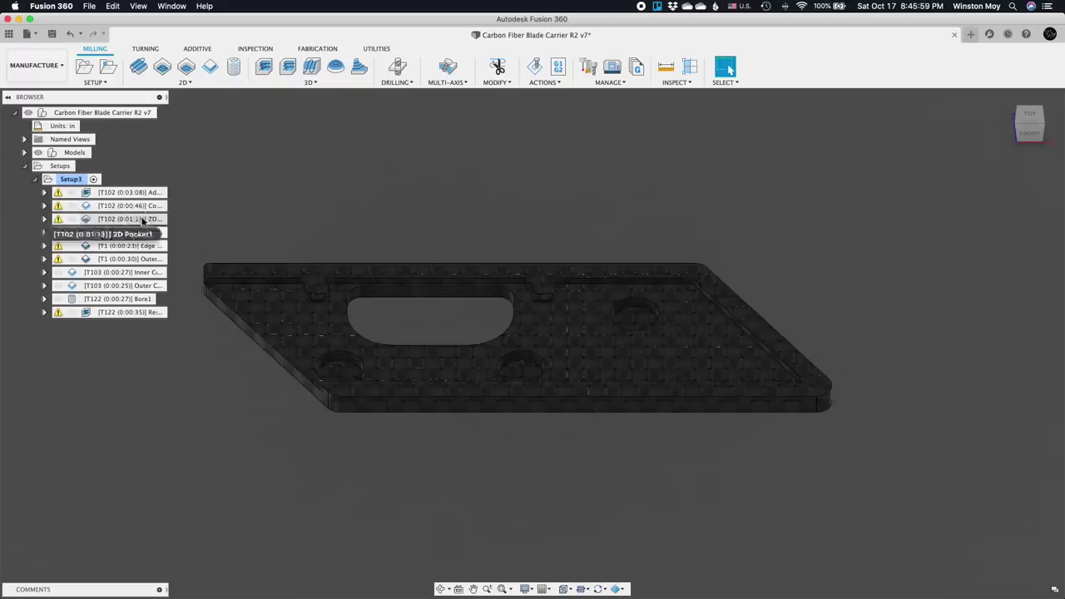
mouse_move(143, 220)
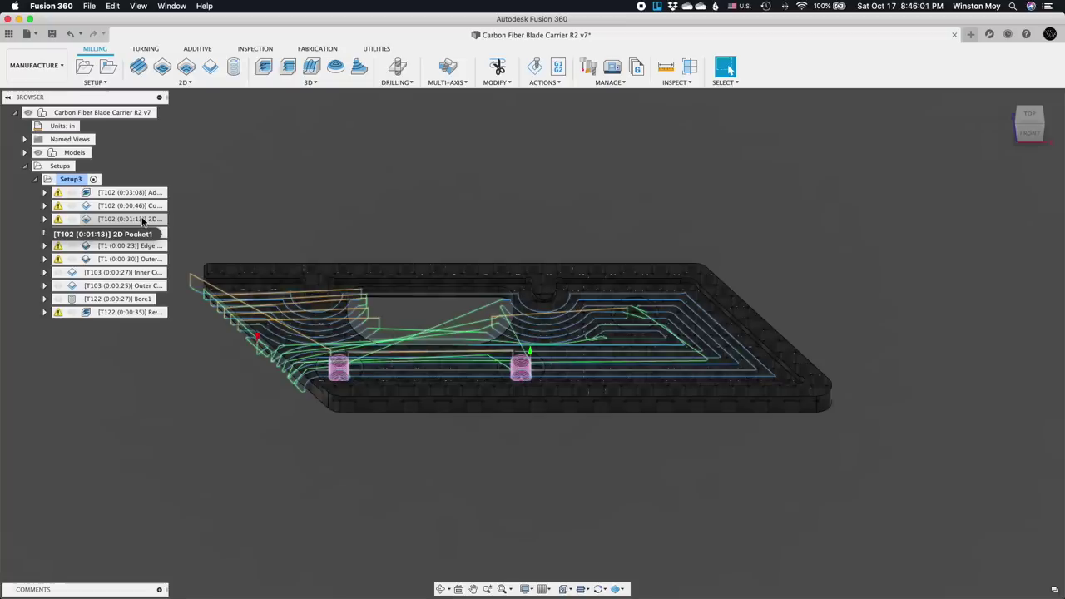
Show the 2D Pocket1 toolpath with stock and inspect the pocket from low and top views
click(143, 220)
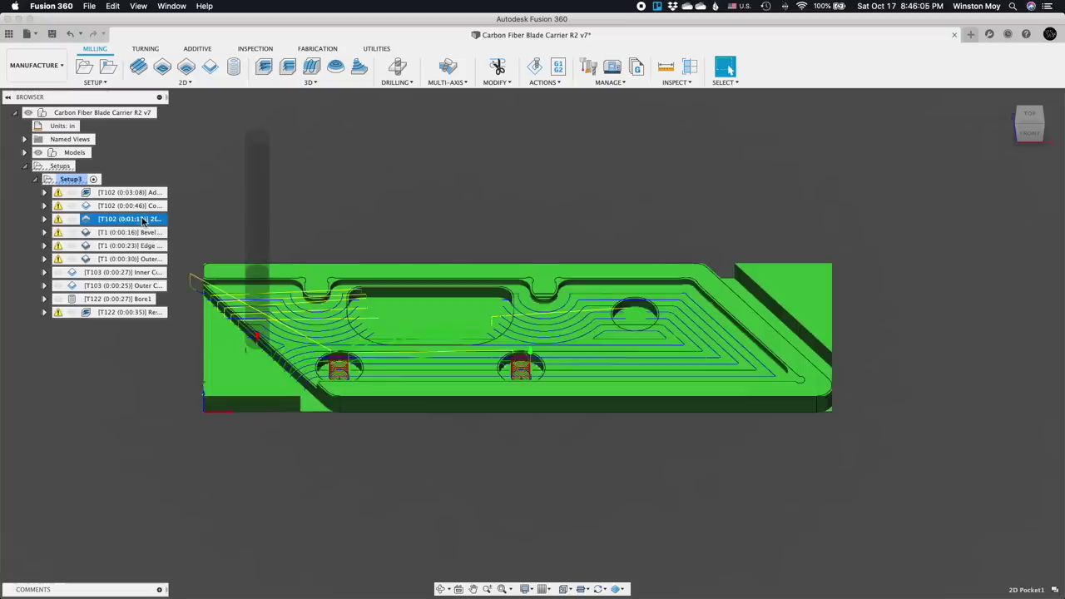
scroll(200, 346, up, 3)
shift+middle_drag(241, 382, 728, 70)
shift+scroll(728, 70, down, 5)
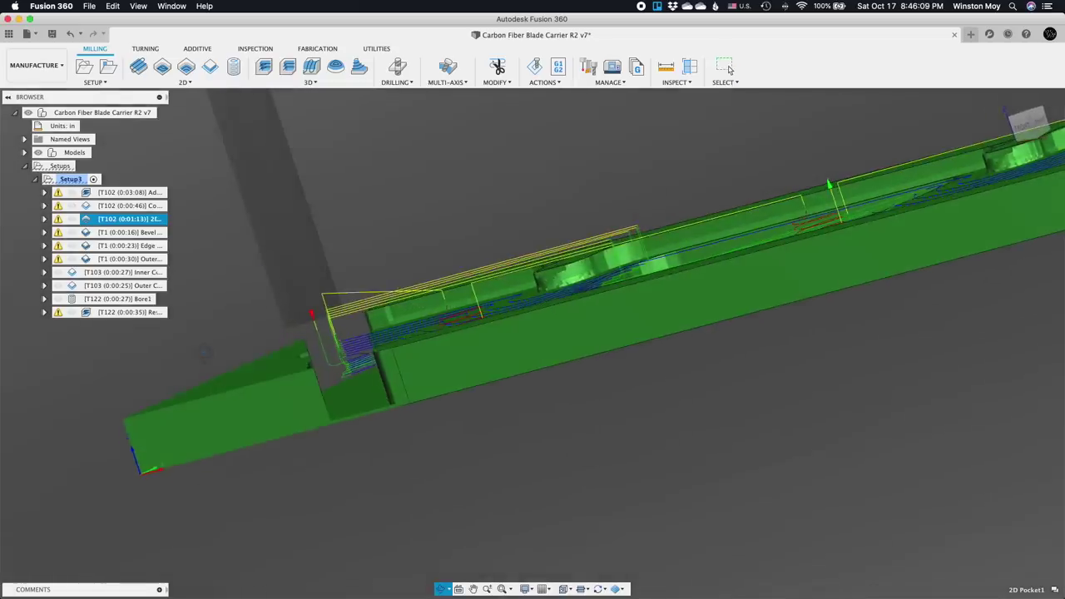
shift+scroll(727, 70, up, 10)
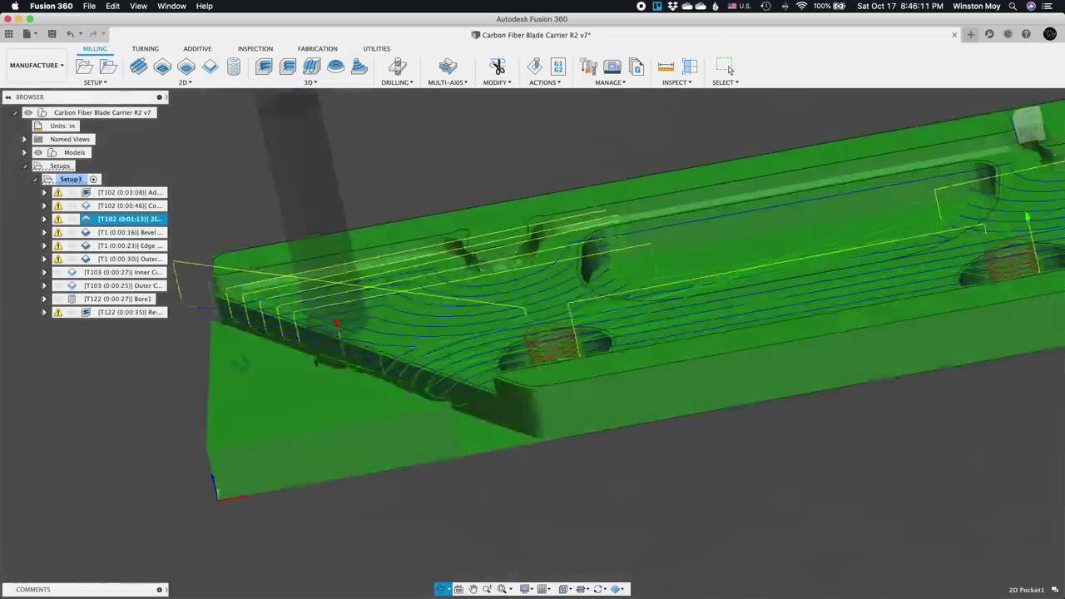
click(1028, 121)
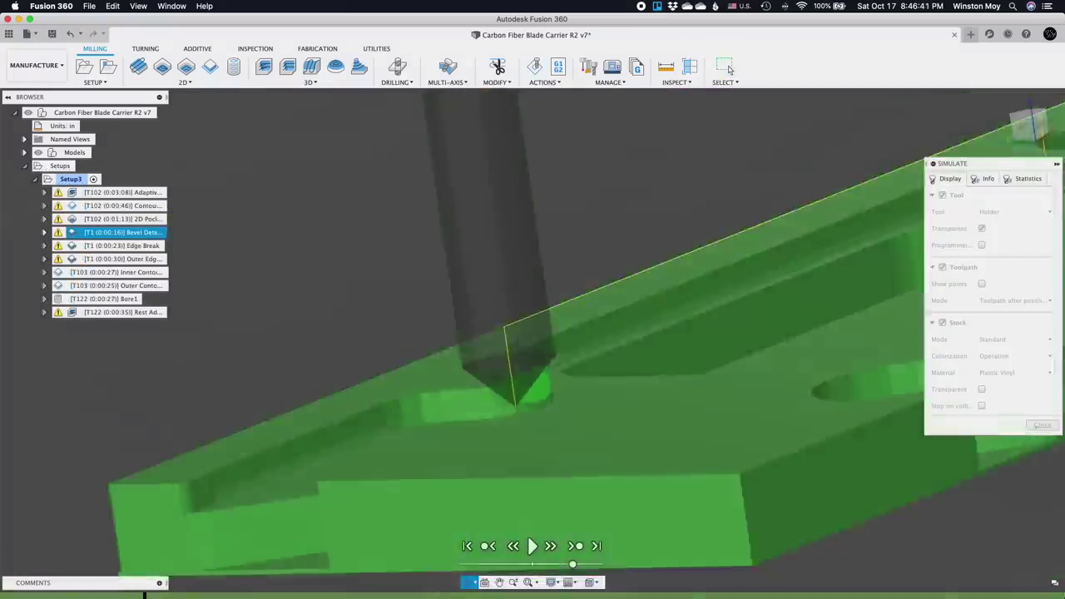
shift+scroll(729, 70, down, 5)
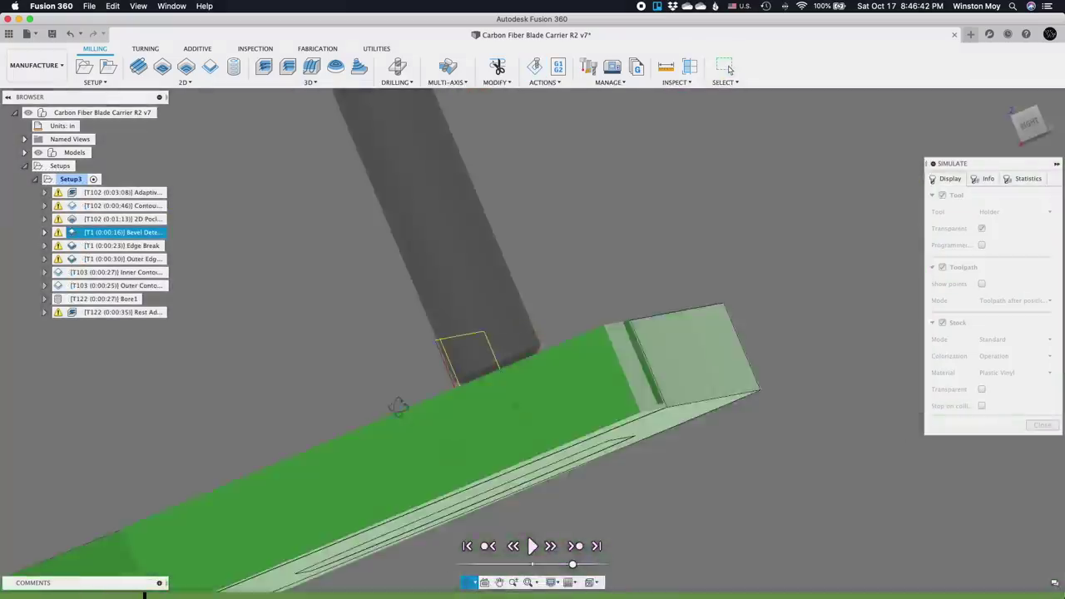
shift+middle_drag(397, 406, 473, 409)
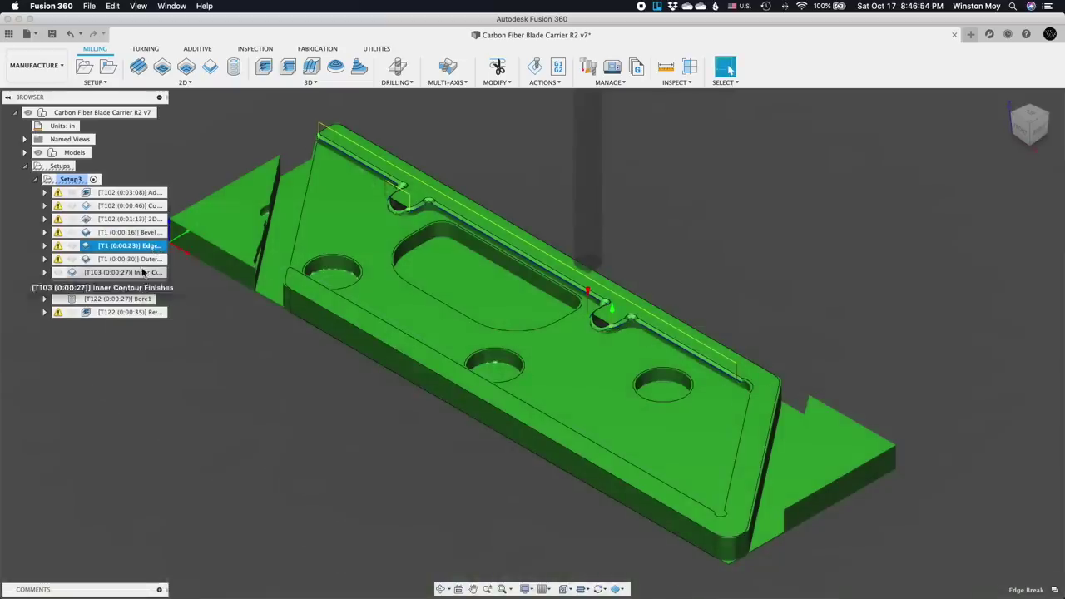
Preview the Edge Break and Outer Contour Finish toolpaths, then zoom in on the slot corner
click(136, 258)
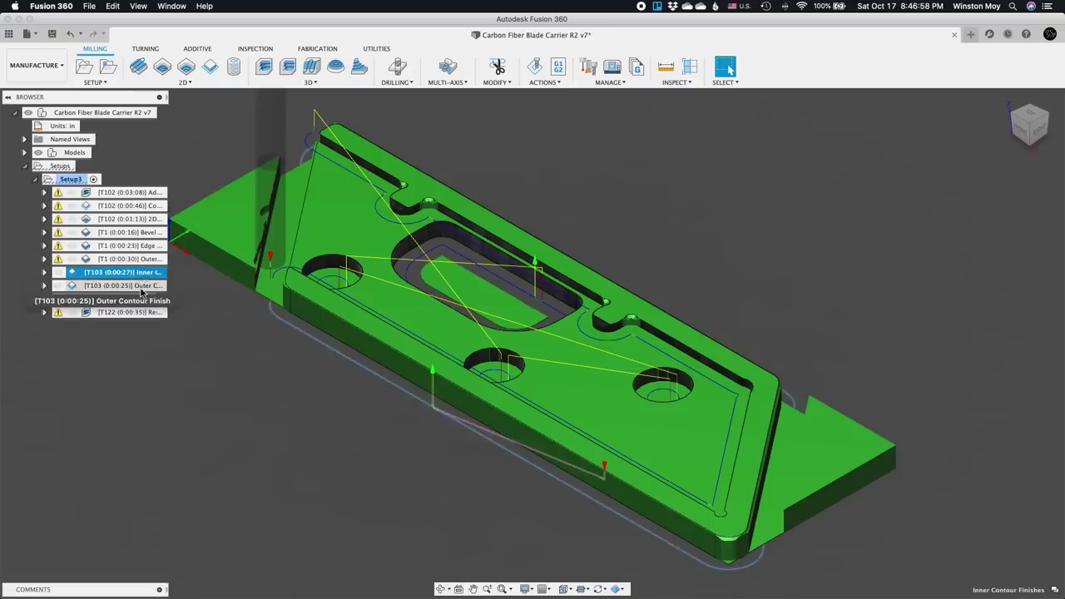
click(125, 285)
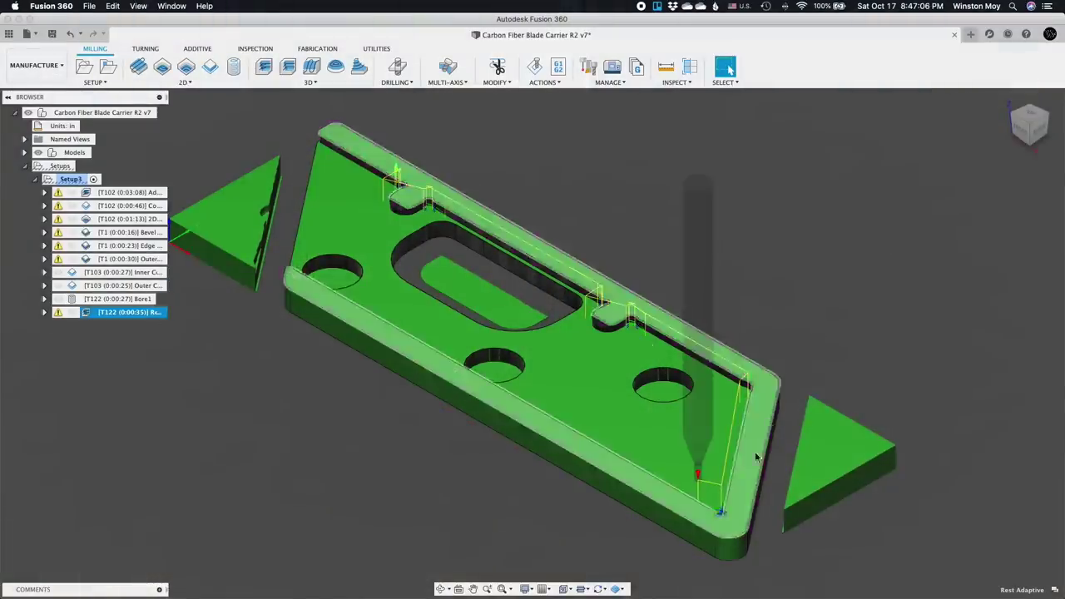
shift+middle_drag(597, 323, 250, 141)
scroll(238, 135, up, 4)
scroll(407, 311, up, 5)
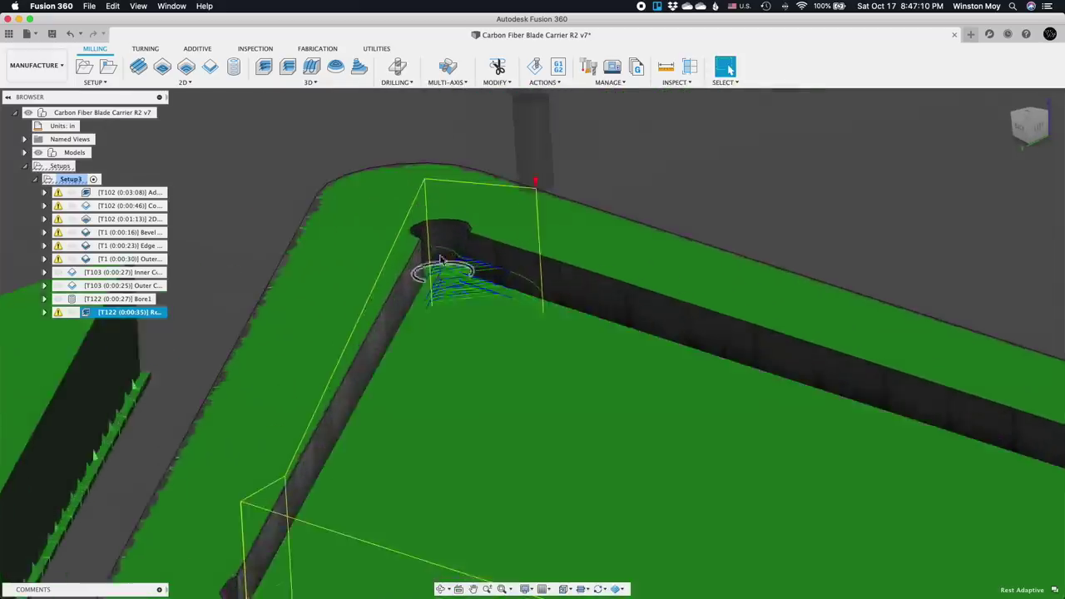